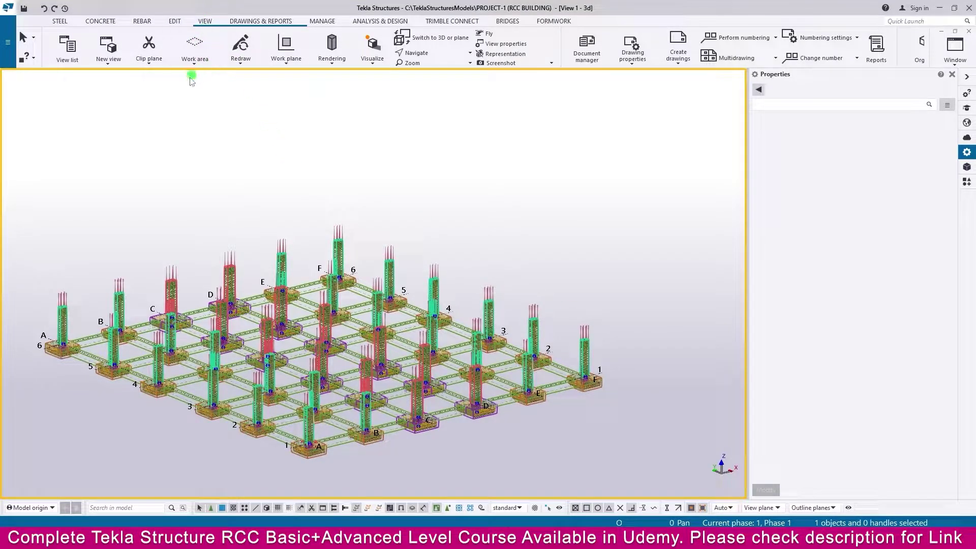
Open the Grid 1 elevation view from the View list
{"action": "left_click", "coordinate": [67, 47]}
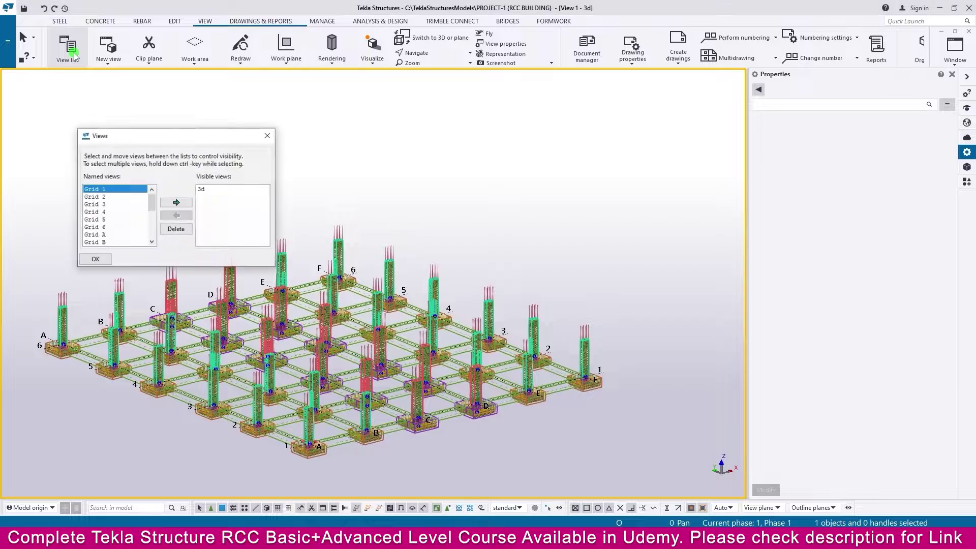
{"action": "double_click", "coordinate": [105, 189]}
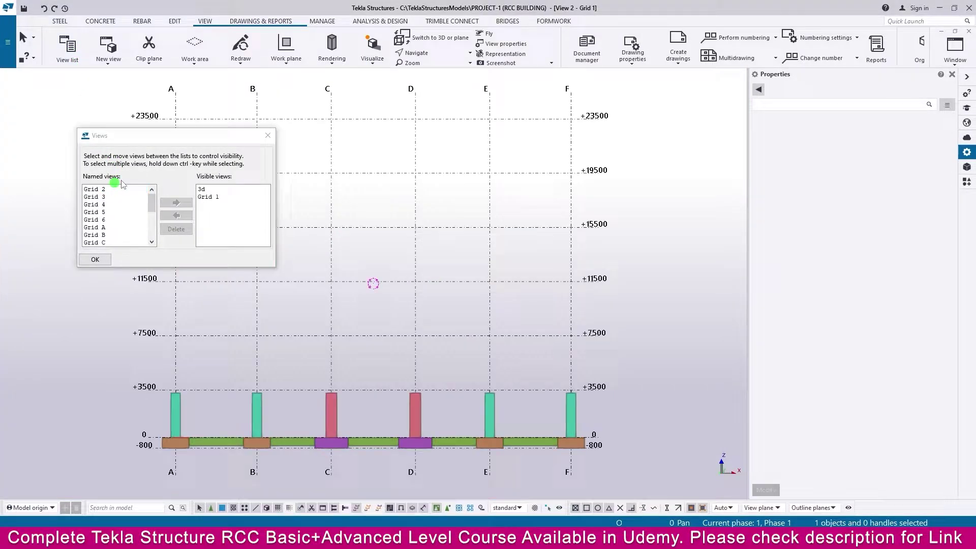
{"action": "left_click", "coordinate": [269, 135]}
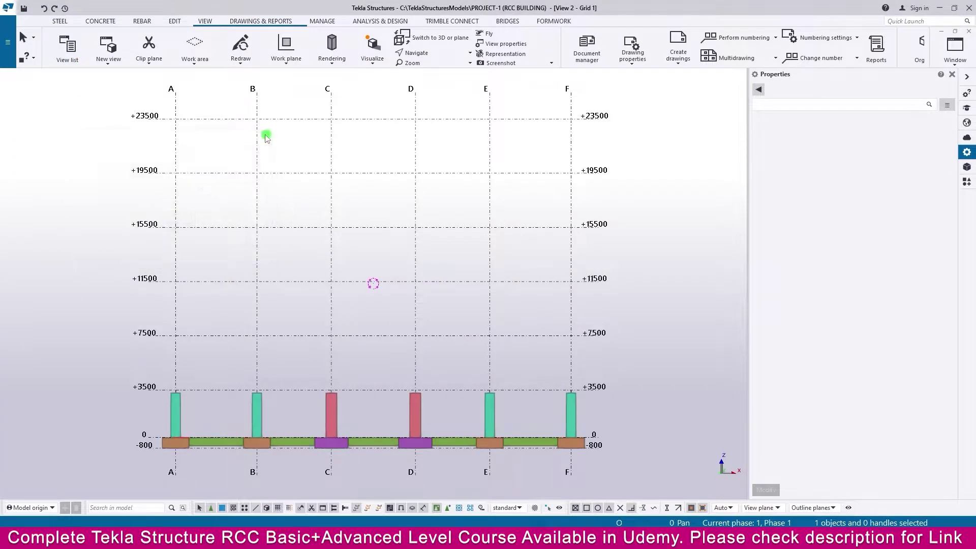
Start the concrete Beam command and switch to the PDF plan at EL.+3500
{"action": "left_click", "coordinate": [101, 21]}
{"action": "left_click", "coordinate": [94, 62]}
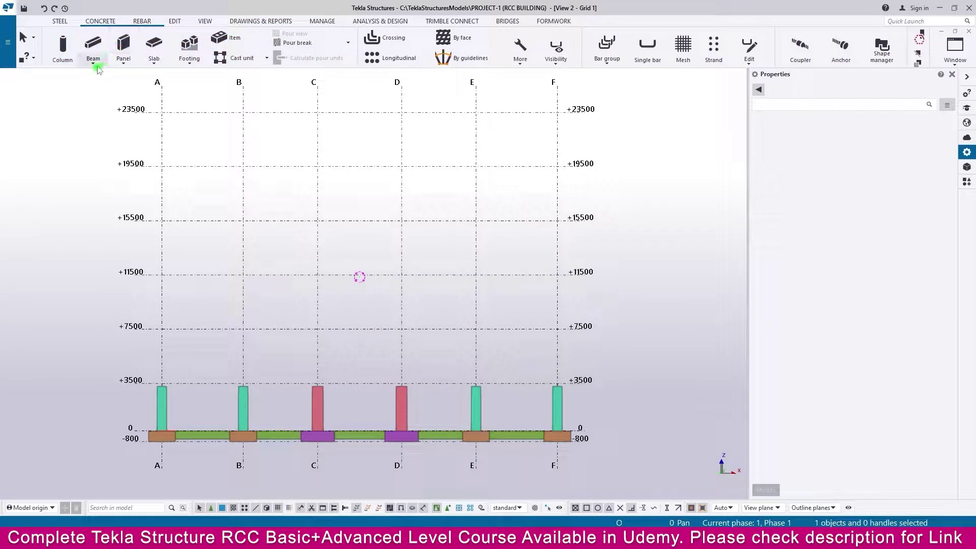
{"action": "left_click", "coordinate": [105, 78]}
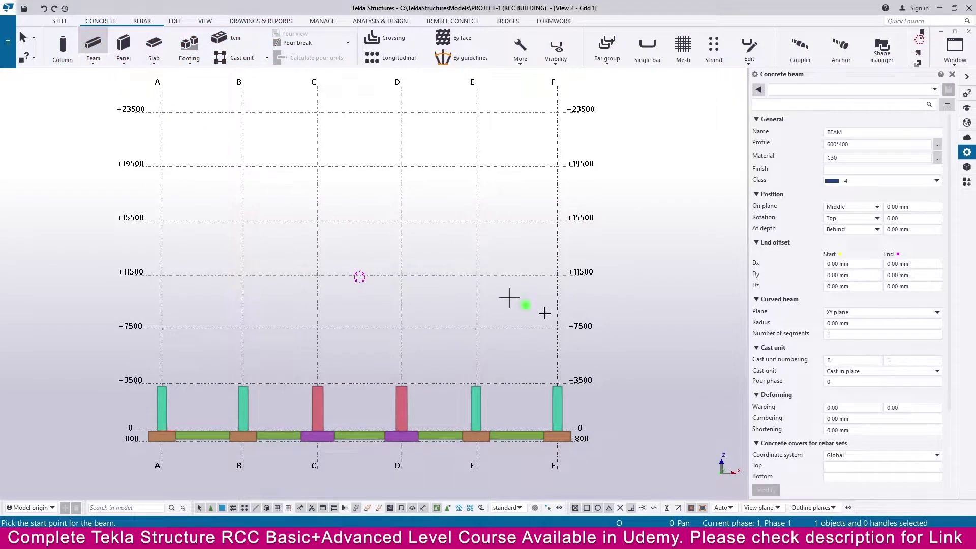
{"action": "key", "text": "alt+Tab"}
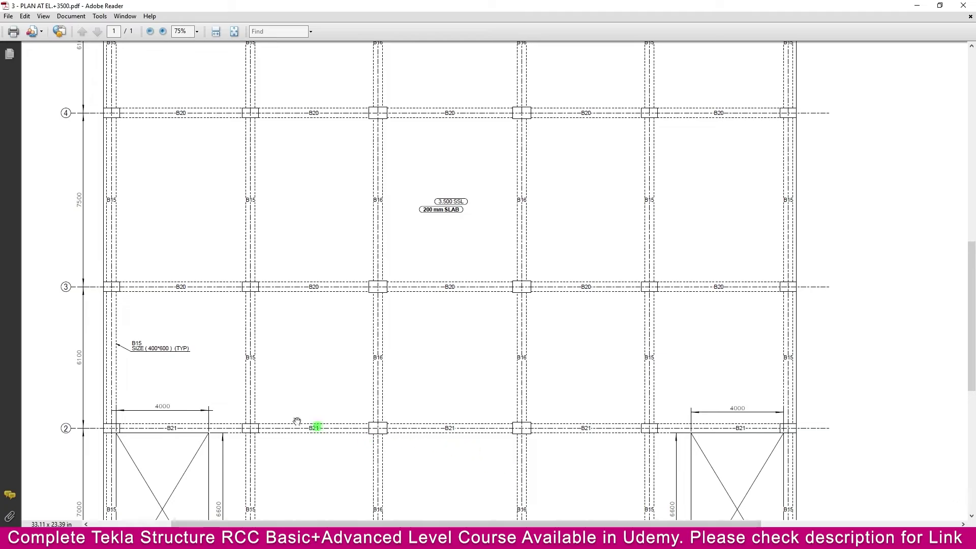
Zoom in to read B15's 400*600 size on the +3500 plan, then return to Tekla Structures
{"action": "scroll", "coordinate": [193, 350], "scroll_direction": "down", "scroll_amount": 3, "text": "ctrl"}
{"action": "scroll", "coordinate": [237, 331], "scroll_direction": "down", "scroll_amount": 2}
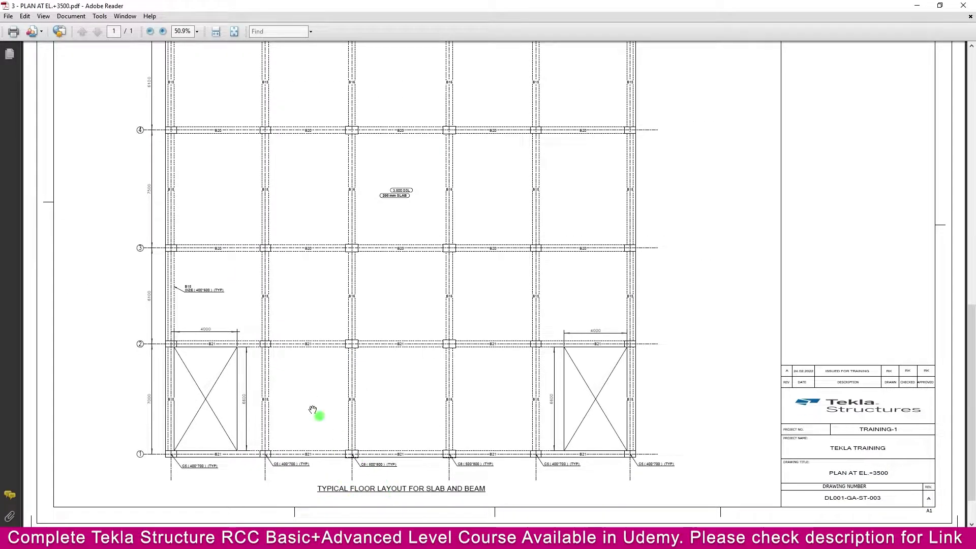
{"action": "scroll", "coordinate": [183, 300], "scroll_direction": "up", "scroll_amount": 5, "text": "ctrl"}
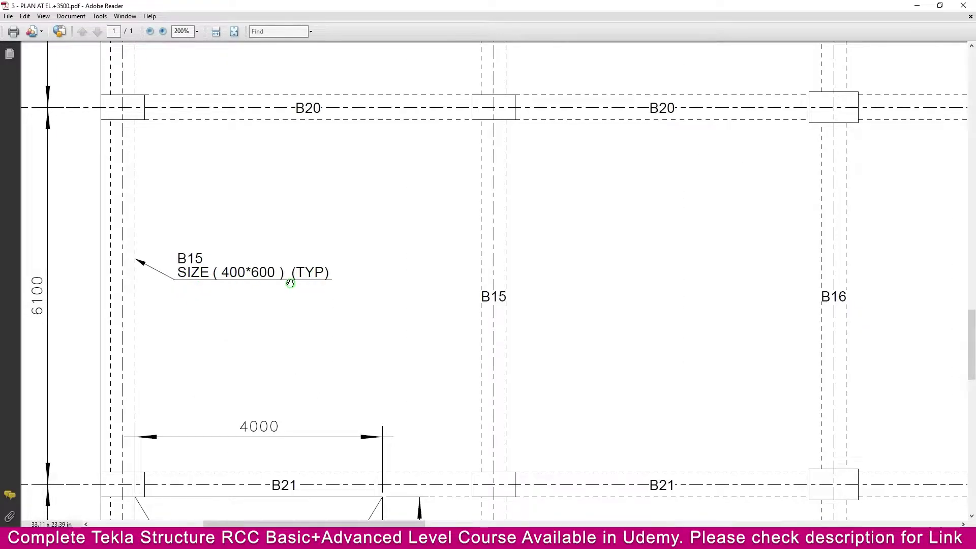
{"action": "scroll", "coordinate": [291, 283], "scroll_direction": "down", "scroll_amount": 2, "text": "ctrl"}
{"action": "scroll", "coordinate": [289, 284], "scroll_direction": "down", "scroll_amount": 1, "text": "ctrl"}
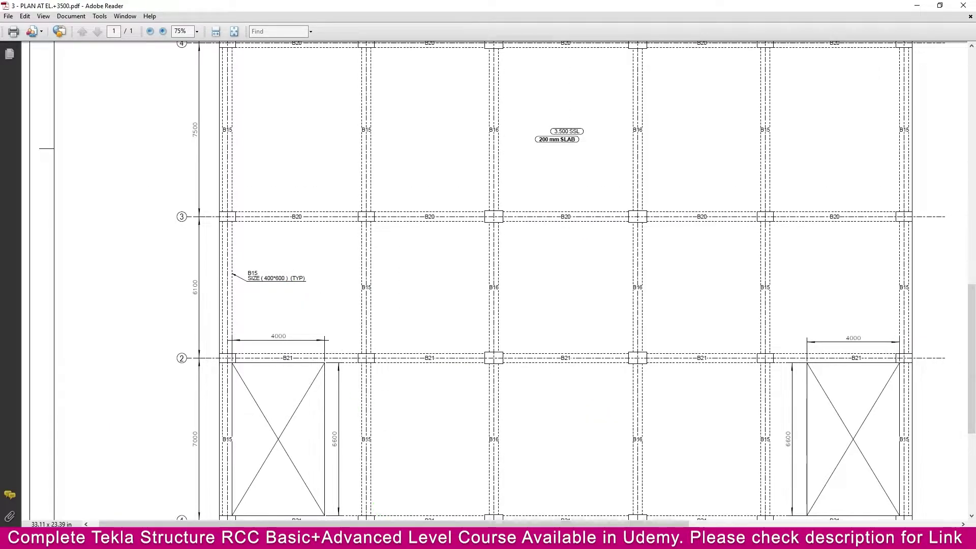
{"action": "mouse_move", "coordinate": [534, 539]}
{"action": "left_click", "coordinate": [492, 497]}
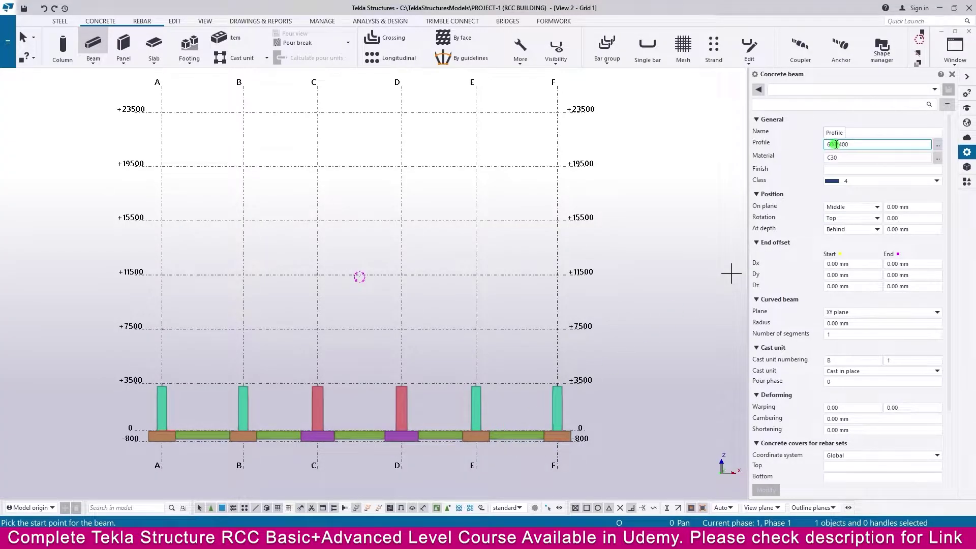
{"action": "left_click_drag", "start_coordinate": [855, 144], "coordinate": [810, 145]}
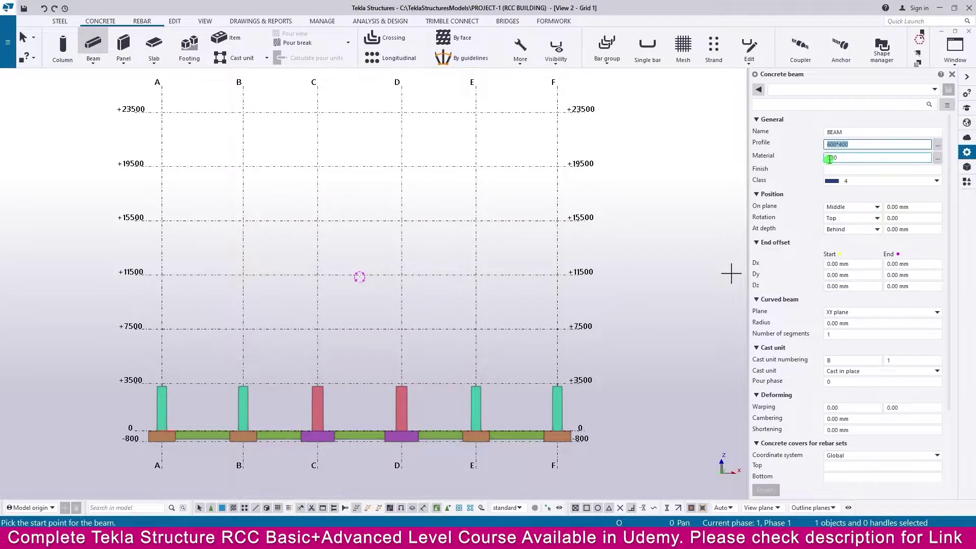
{"action": "scroll", "coordinate": [860, 347], "scroll_direction": "down", "scroll_amount": 1}
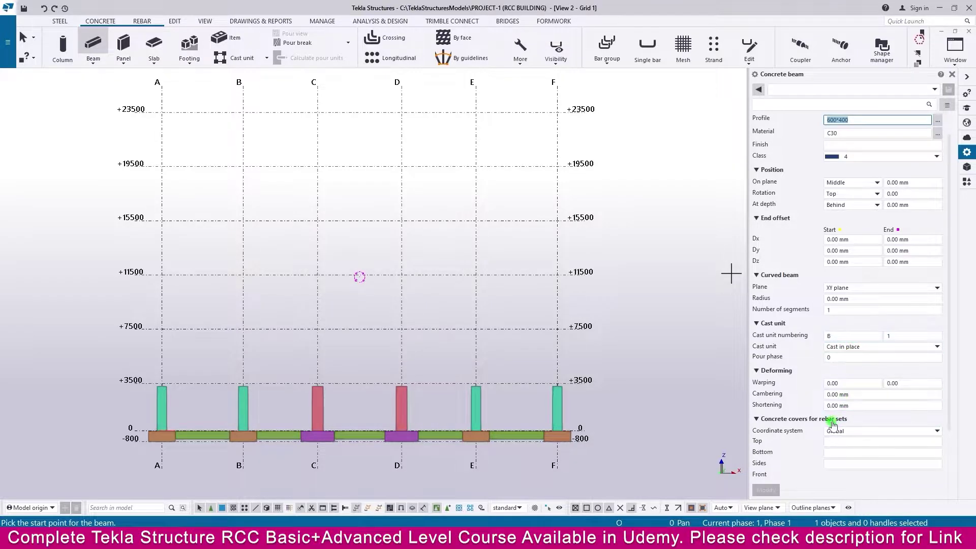
{"action": "scroll", "coordinate": [859, 389], "scroll_direction": "up", "scroll_amount": 1}
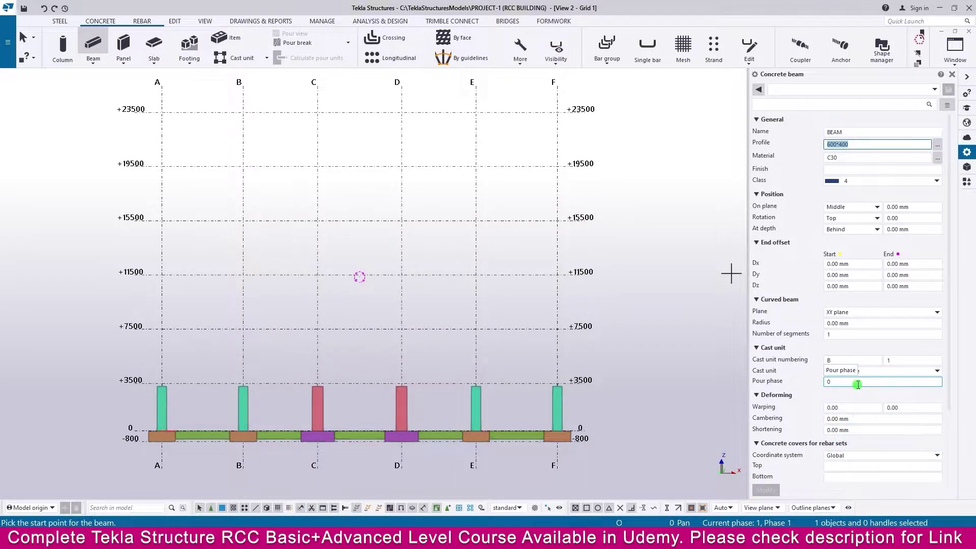
{"action": "key", "text": "Tab"}
Place 600*400 beams at +3500 on Grid 1 across bays A–B, B–C and C–D
{"action": "scroll", "coordinate": [163, 399], "scroll_direction": "up", "scroll_amount": 8}
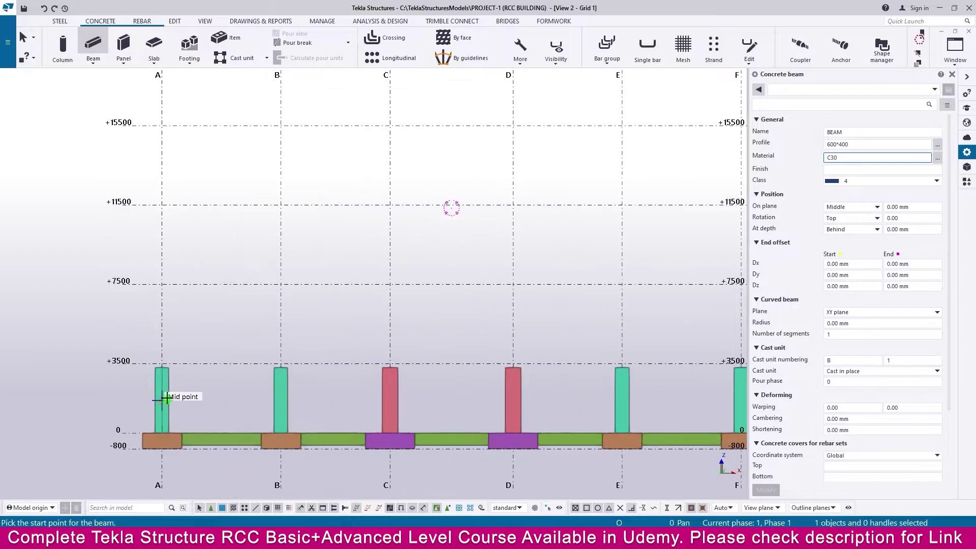
{"action": "scroll", "coordinate": [162, 346], "scroll_direction": "up", "scroll_amount": 2}
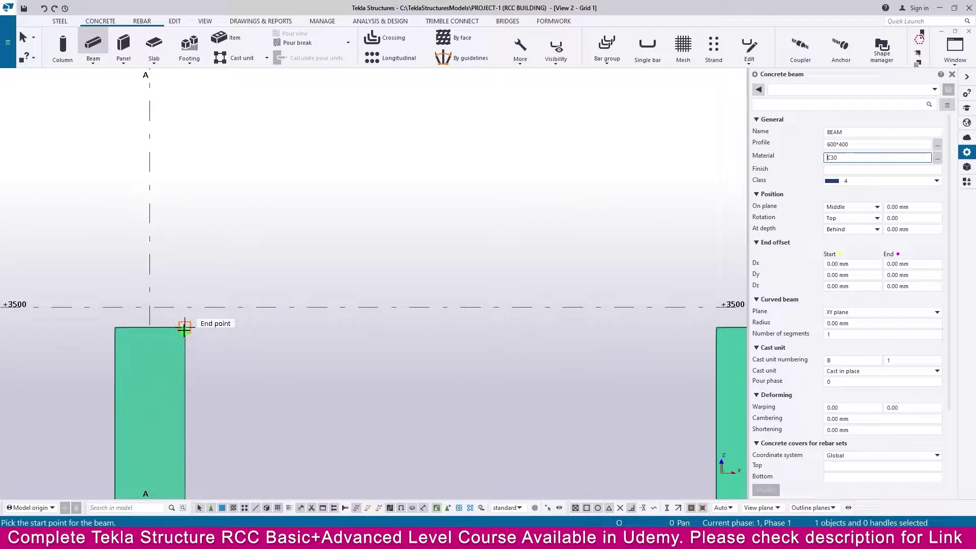
{"action": "left_click", "coordinate": [184, 329]}
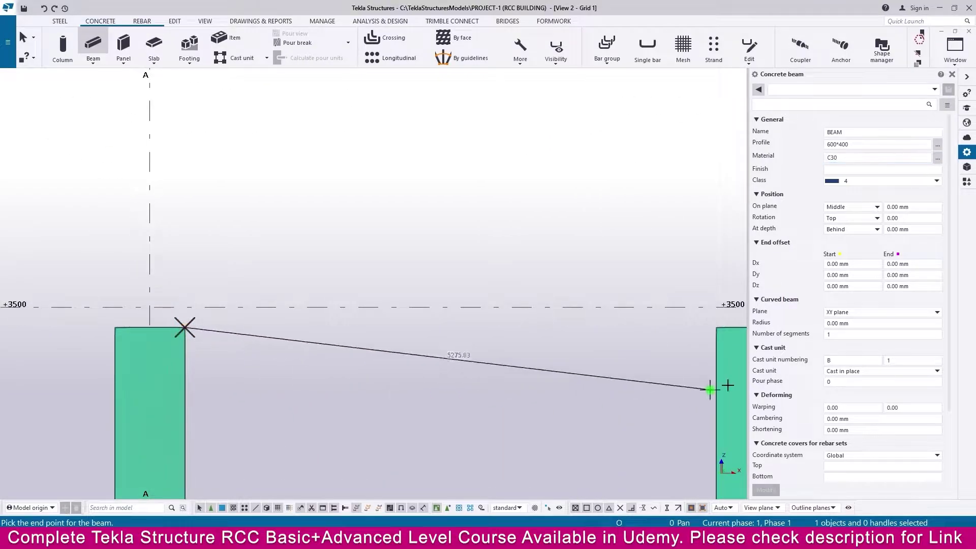
{"action": "left_click", "coordinate": [715, 328]}
{"action": "scroll", "coordinate": [605, 319], "scroll_direction": "down", "scroll_amount": 5}
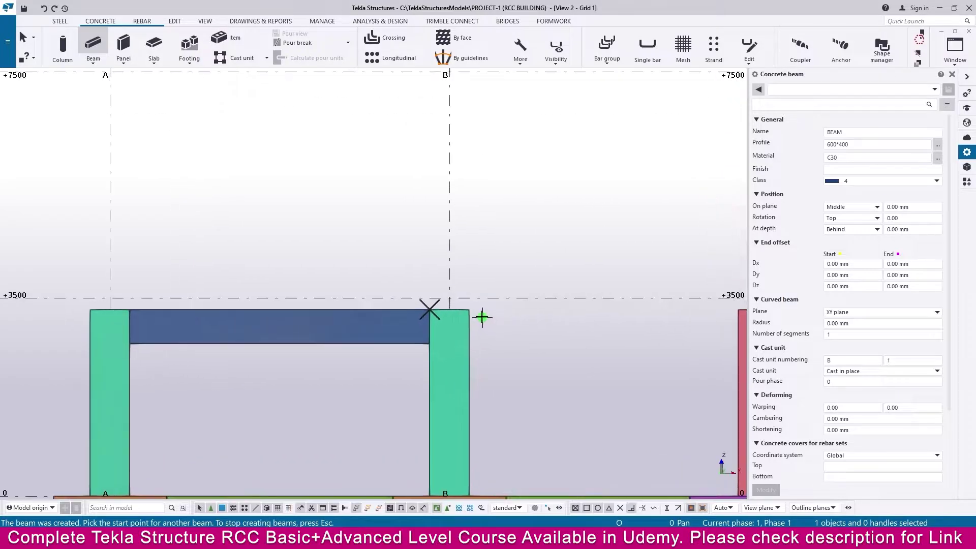
{"action": "left_click", "coordinate": [430, 309]}
{"action": "middle_click_drag", "start_coordinate": [671, 344], "coordinate": [425, 315]}
{"action": "left_click", "coordinate": [630, 311]}
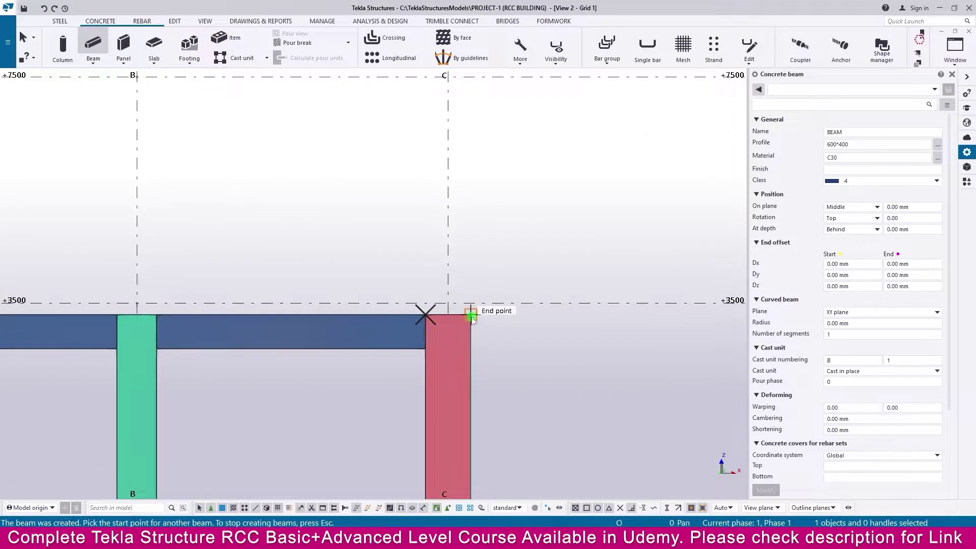
{"action": "left_click", "coordinate": [471, 315]}
{"action": "scroll", "coordinate": [473, 320], "scroll_direction": "down", "scroll_amount": 2}
{"action": "scroll", "coordinate": [561, 327], "scroll_direction": "up", "scroll_amount": 1}
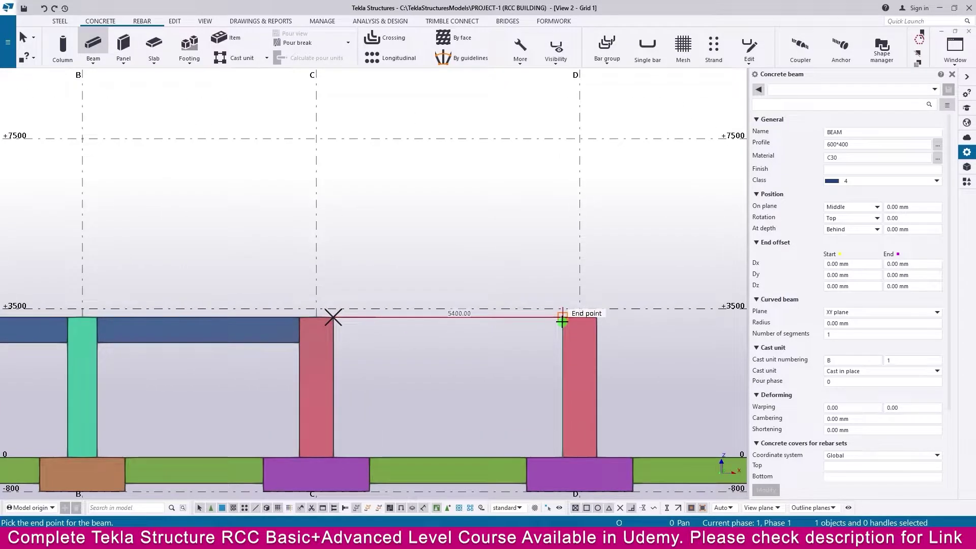
{"action": "left_click", "coordinate": [561, 322]}
Add the remaining Grid 1 beams across bays D–E and E–F
{"action": "scroll", "coordinate": [625, 337], "scroll_direction": "down", "scroll_amount": 1}
{"action": "middle_click_drag", "start_coordinate": [625, 337], "coordinate": [356, 324]}
{"action": "scroll", "coordinate": [436, 331], "scroll_direction": "up", "scroll_amount": 1}
{"action": "left_click", "coordinate": [427, 321]}
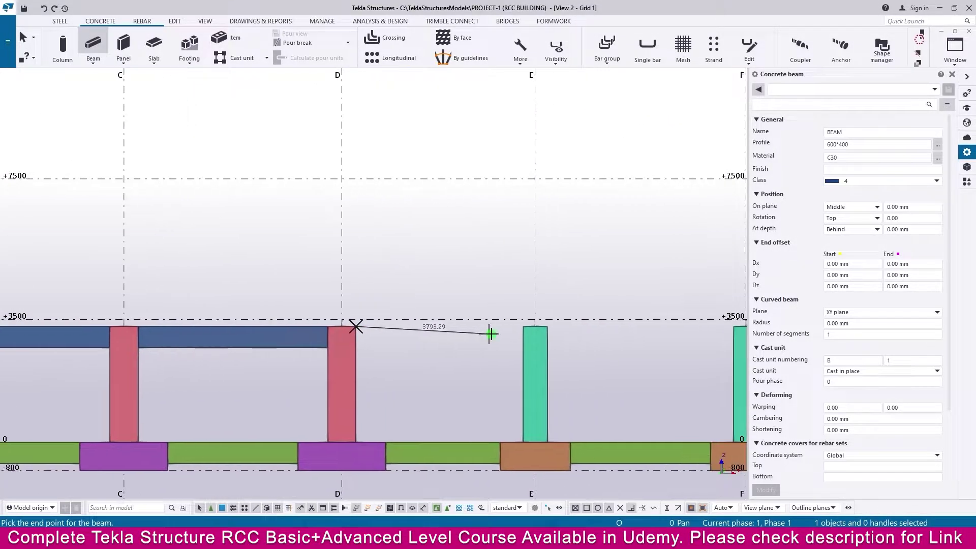
{"action": "left_click", "coordinate": [523, 326]}
{"action": "middle_click_drag", "start_coordinate": [524, 326], "coordinate": [403, 344]}
{"action": "left_click", "coordinate": [395, 340]}
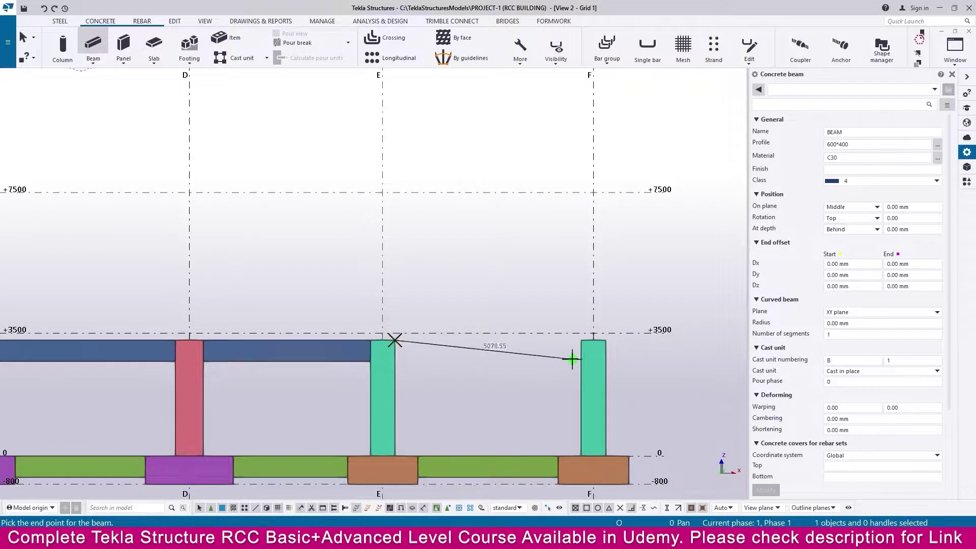
{"action": "left_click", "coordinate": [583, 339]}
{"action": "scroll", "coordinate": [540, 372], "scroll_direction": "down", "scroll_amount": 2}
{"action": "scroll", "coordinate": [540, 373], "scroll_direction": "down", "scroll_amount": 3}
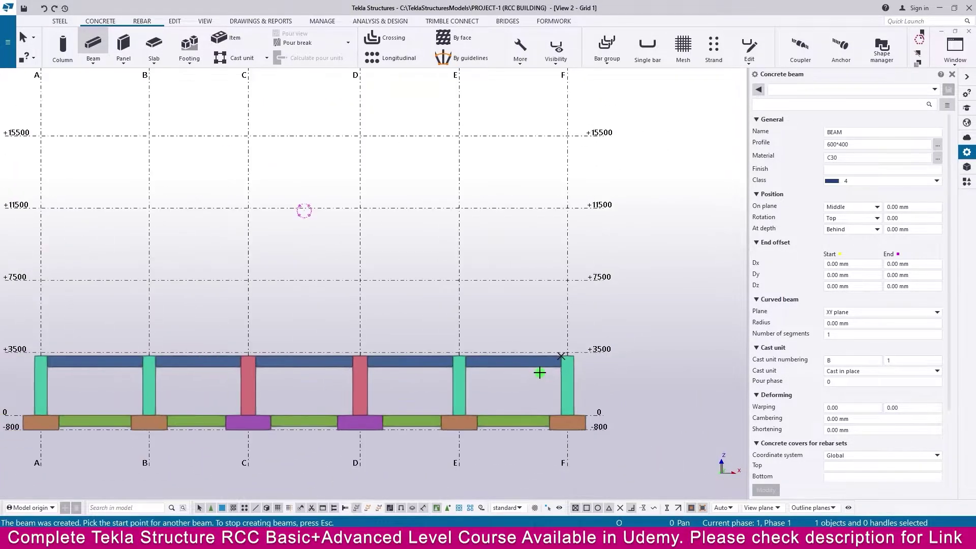
Show the 3D model with solid rendering and zoom around to inspect the new Grid 1 beam
{"action": "key", "text": "ctrl+Tab"}
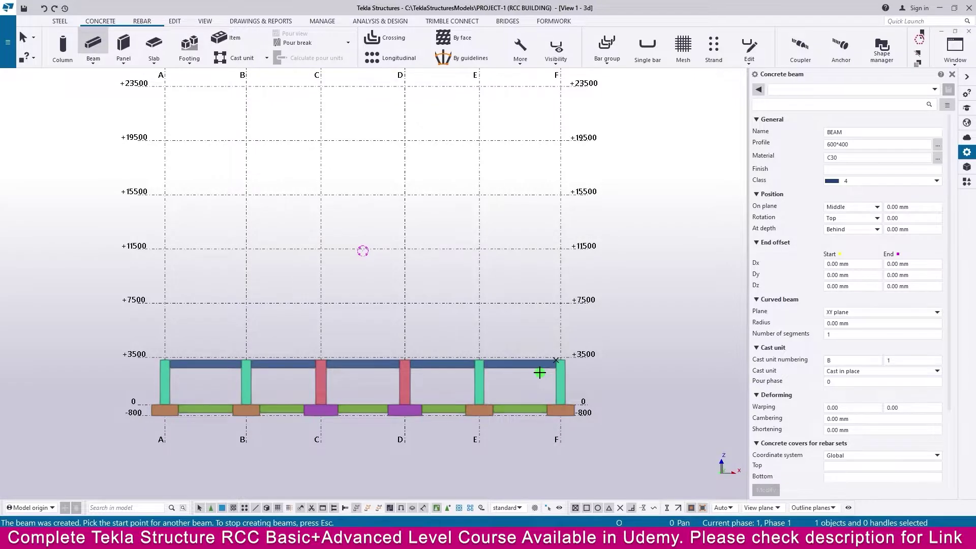
{"action": "scroll", "coordinate": [531, 436], "scroll_direction": "up", "scroll_amount": 3}
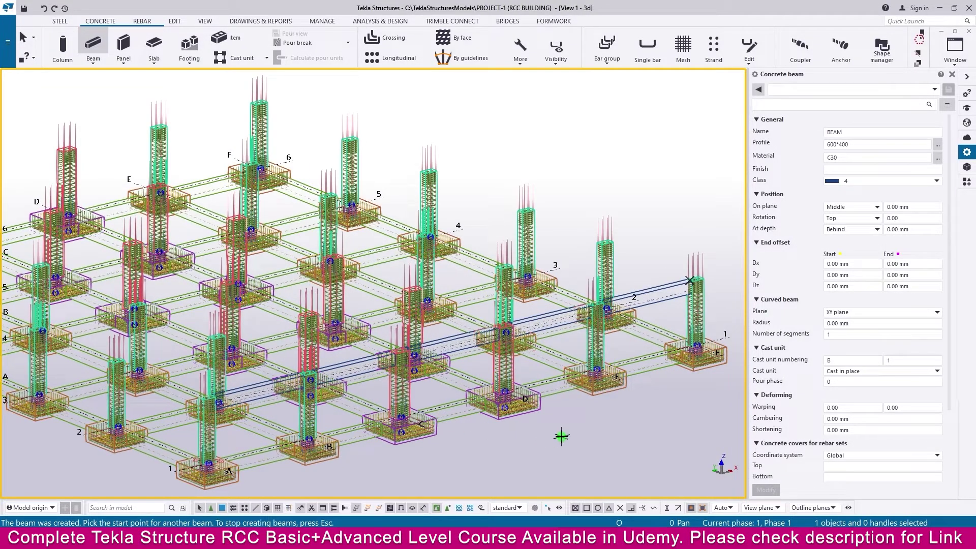
{"action": "key", "text": "ctrl+4"}
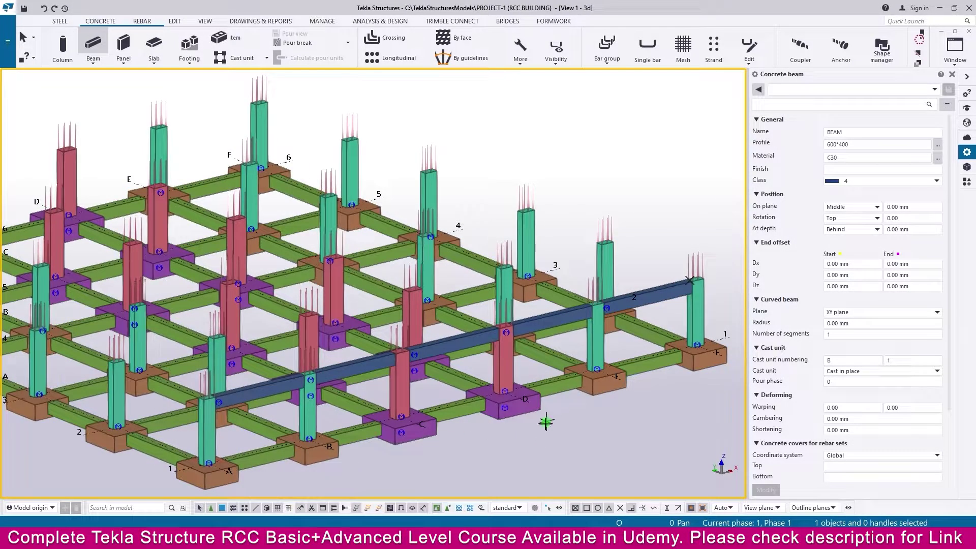
{"action": "scroll", "coordinate": [546, 422], "scroll_direction": "up", "scroll_amount": 8}
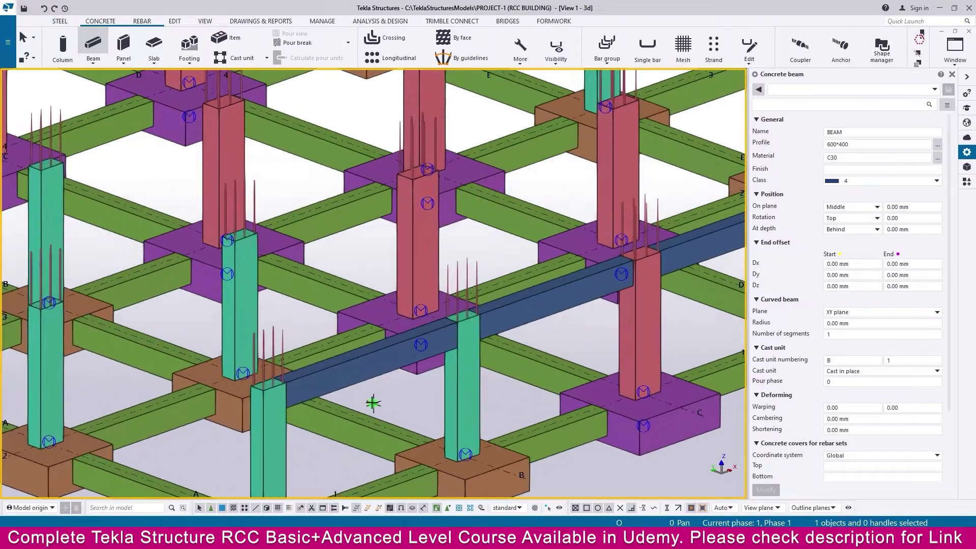
{"action": "scroll", "coordinate": [373, 402], "scroll_direction": "down", "scroll_amount": 5}
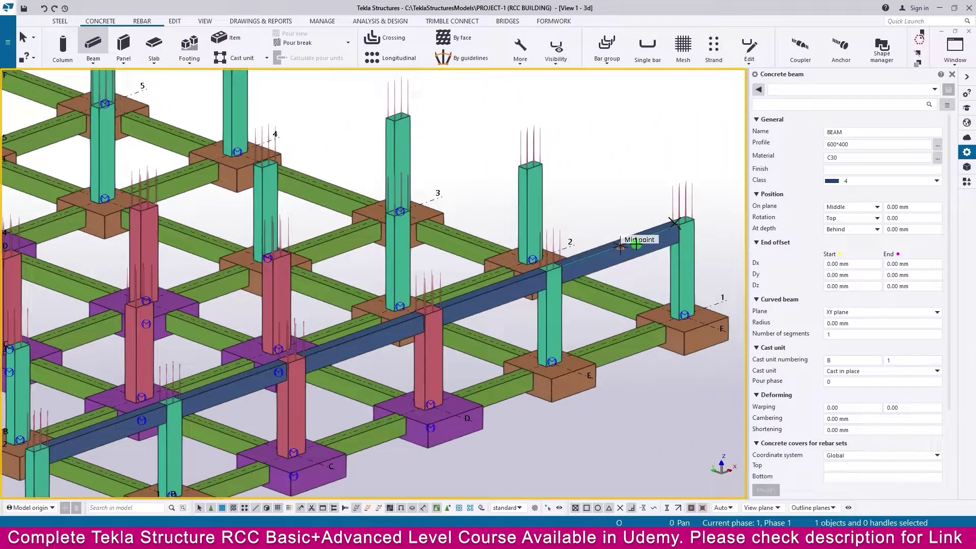
{"action": "scroll", "coordinate": [635, 245], "scroll_direction": "down", "scroll_amount": 5}
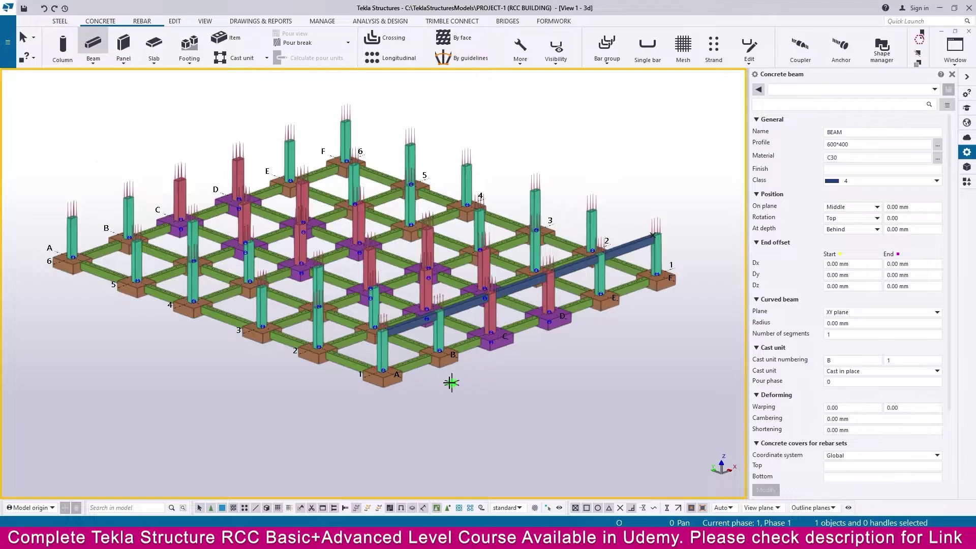
{"action": "scroll", "coordinate": [451, 382], "scroll_direction": "up", "scroll_amount": 3}
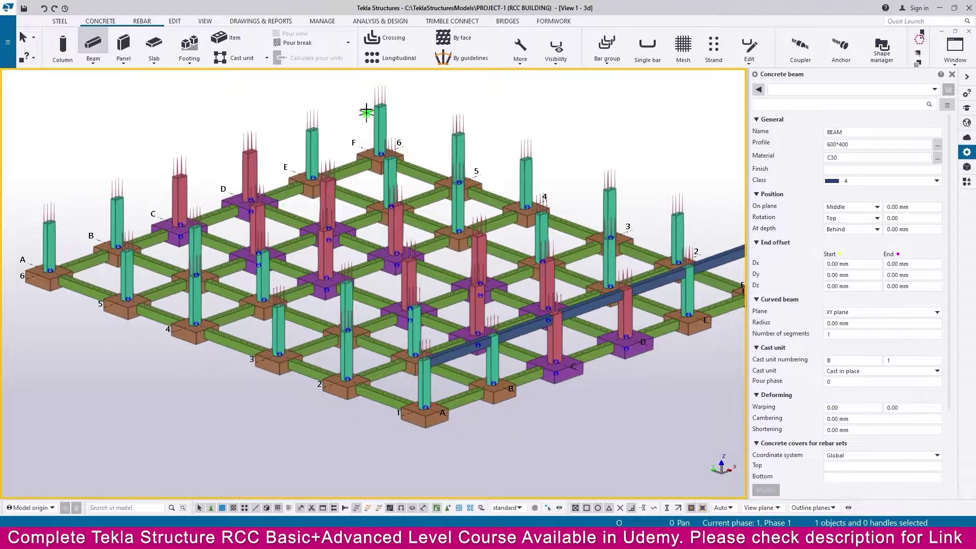
{"action": "left_click", "coordinate": [206, 22]}
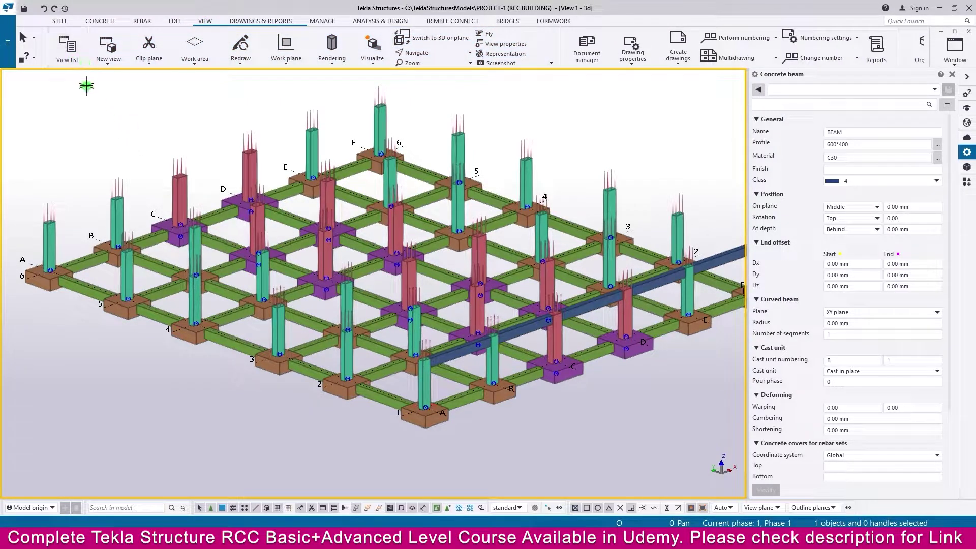
Open the Grid A elevation from the View list and zoom in on it
{"action": "left_click", "coordinate": [70, 59]}
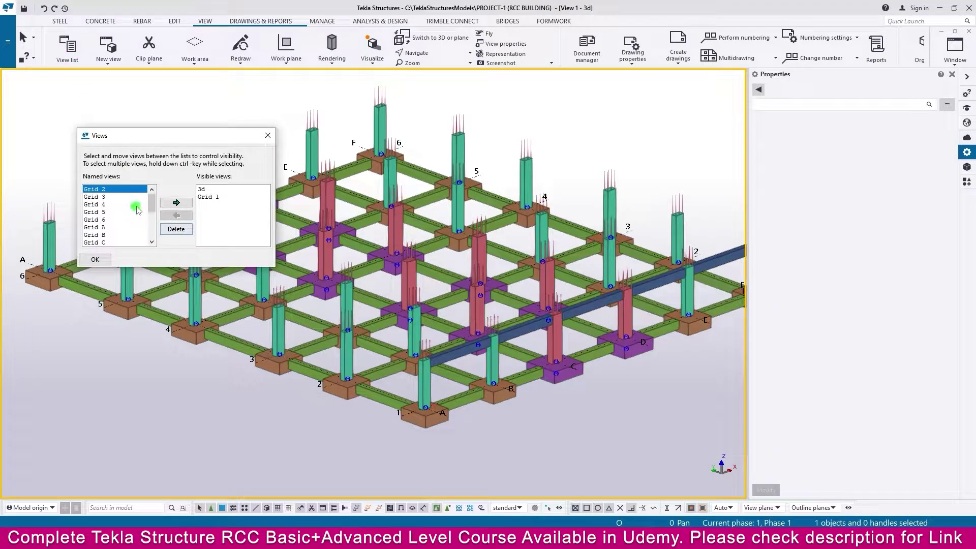
{"action": "left_click_drag", "start_coordinate": [151, 204], "coordinate": [153, 210]}
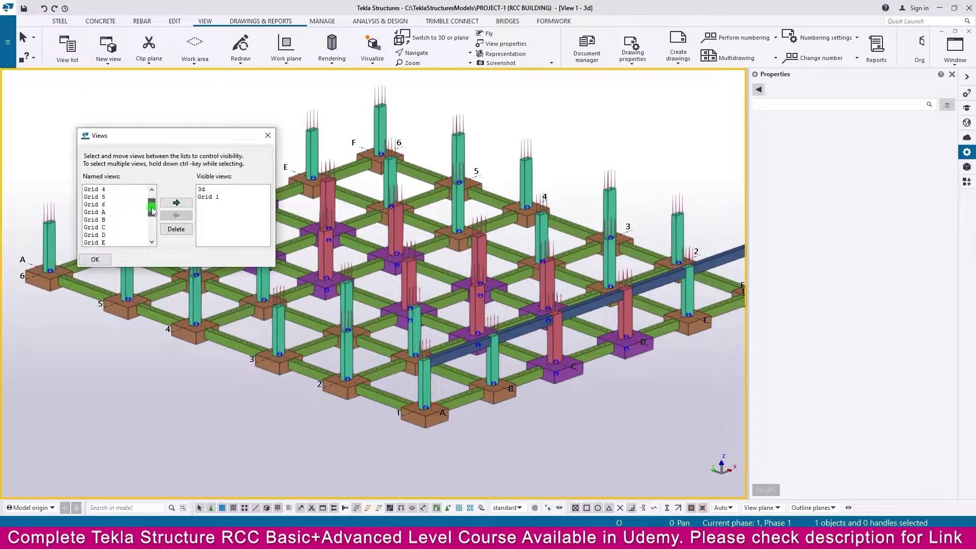
{"action": "double_click", "coordinate": [104, 212]}
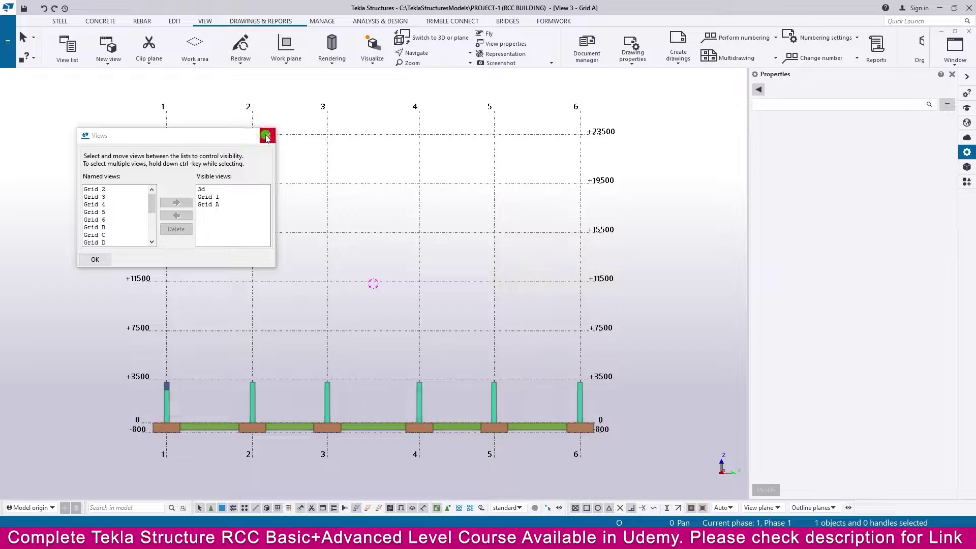
{"action": "left_click", "coordinate": [266, 136]}
{"action": "scroll", "coordinate": [169, 396], "scroll_direction": "up", "scroll_amount": 5}
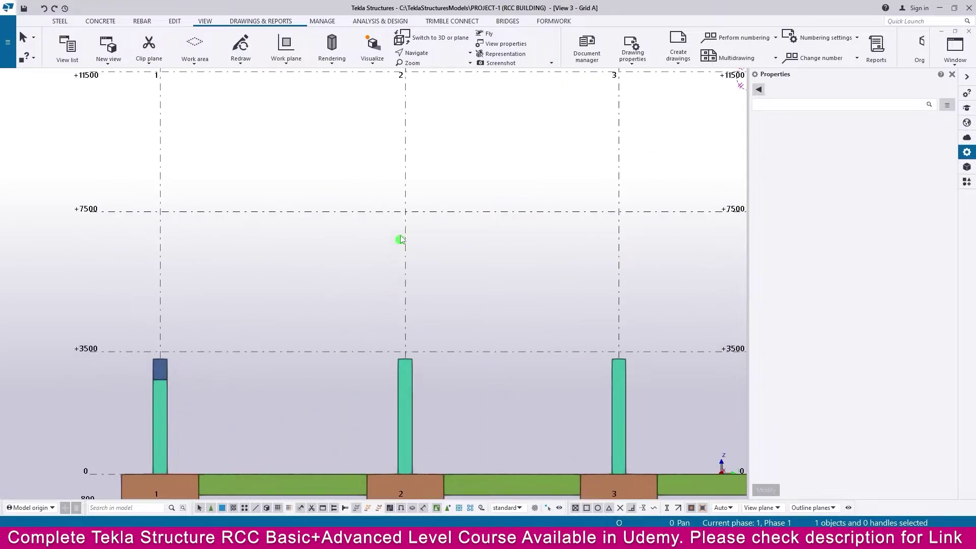
Start the concrete Beam command and zoom into the Grid A elevation
{"action": "left_click", "coordinate": [100, 21]}
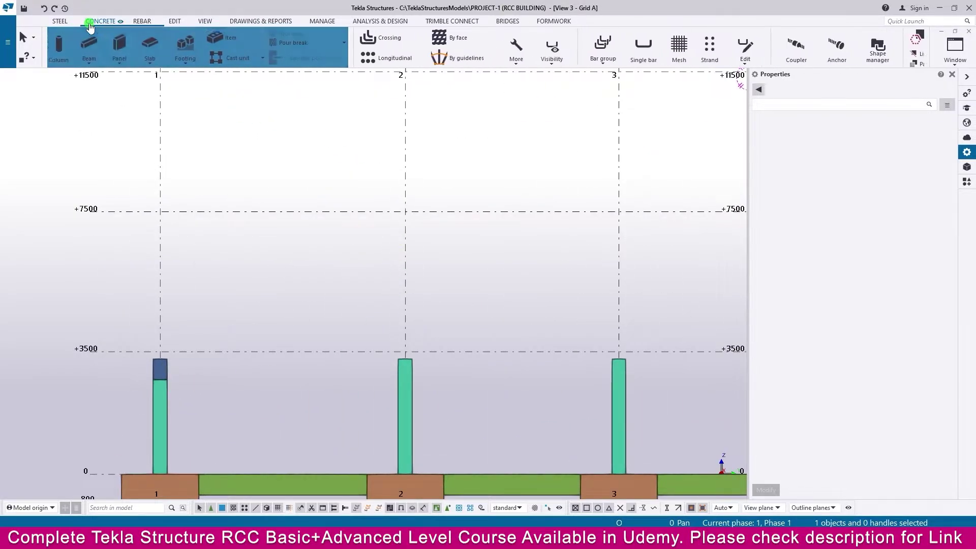
{"action": "left_click", "coordinate": [93, 51]}
{"action": "left_click", "coordinate": [99, 76]}
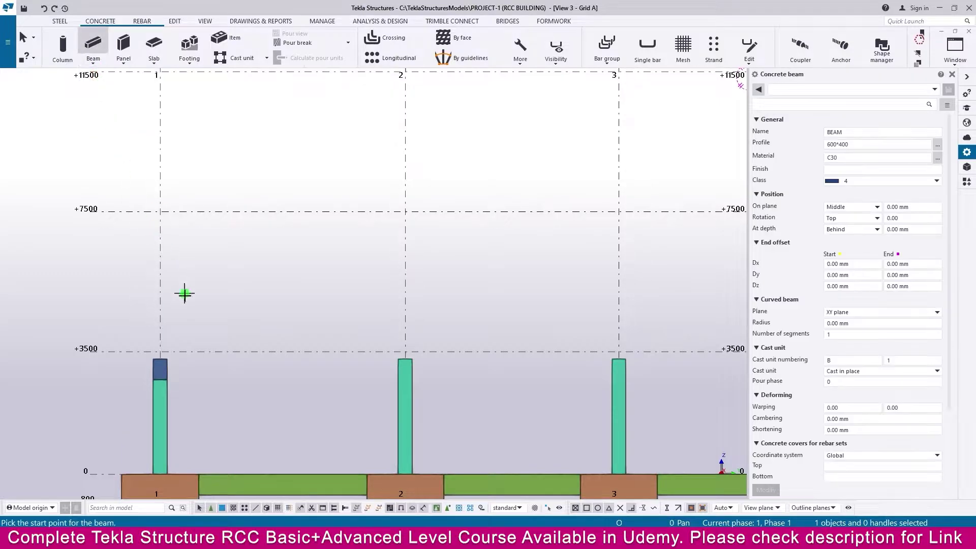
{"action": "scroll", "coordinate": [180, 386], "scroll_direction": "up", "scroll_amount": 3}
{"action": "scroll", "coordinate": [175, 386], "scroll_direction": "up", "scroll_amount": 1}
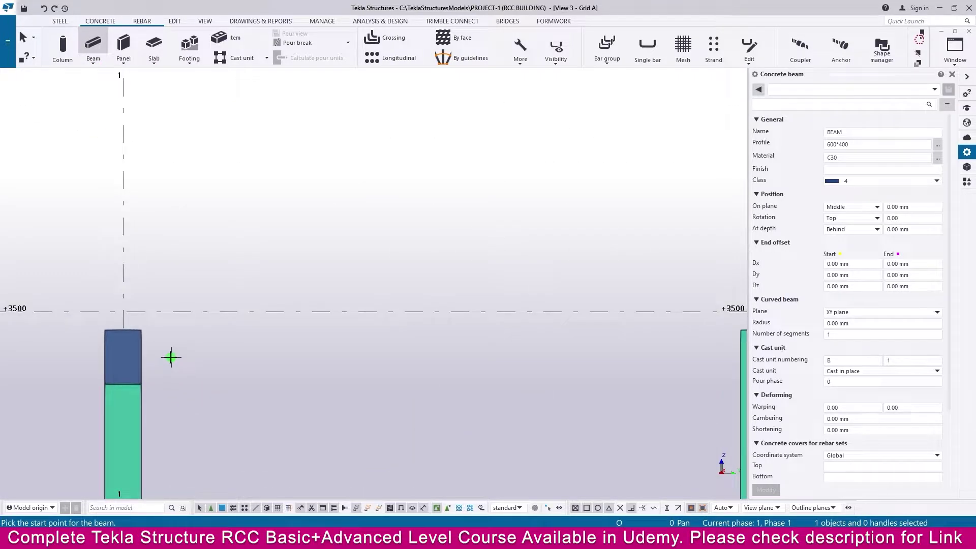
Place +3500 beams on Grid A across bays 1–2, 2–3 and 3–4
{"action": "left_click", "coordinate": [143, 332]}
{"action": "middle_click_drag", "start_coordinate": [675, 359], "coordinate": [180, 338]}
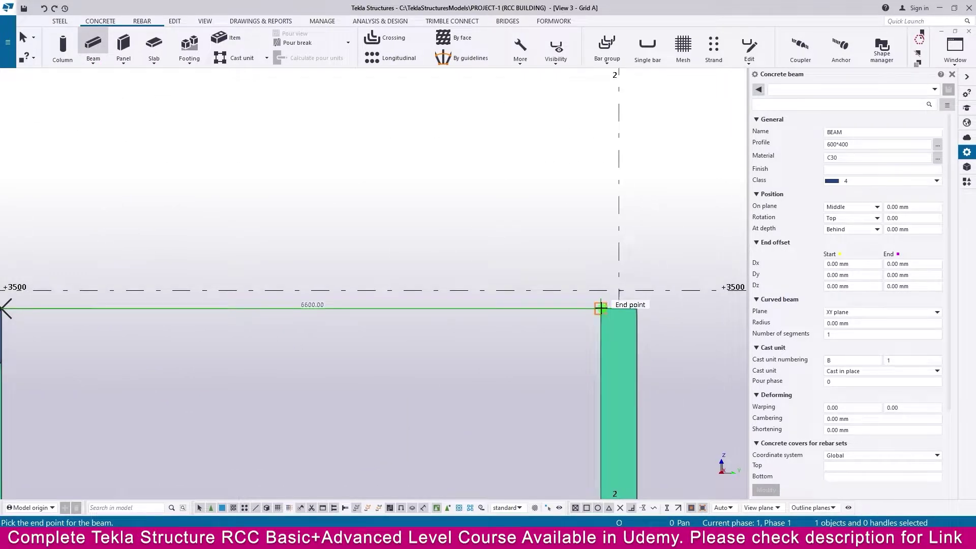
{"action": "left_click", "coordinate": [600, 307]}
{"action": "middle_click_drag", "start_coordinate": [642, 327], "coordinate": [474, 311]}
{"action": "left_click", "coordinate": [463, 298]}
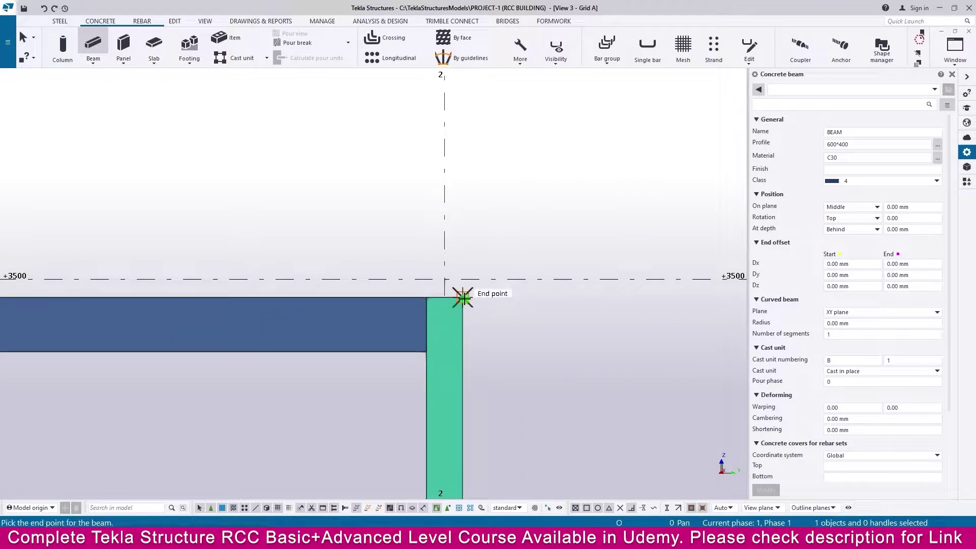
{"action": "middle_click_drag", "start_coordinate": [614, 327], "coordinate": [475, 316]}
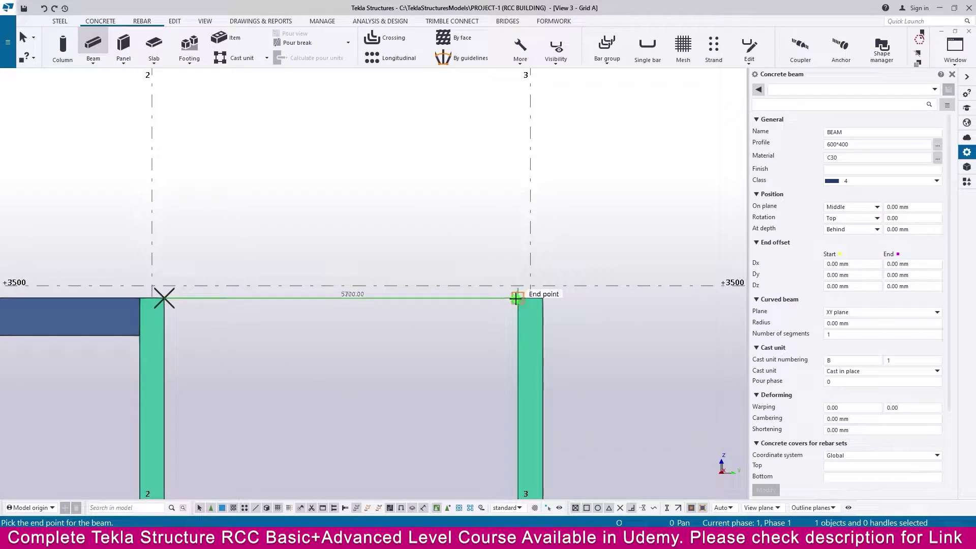
{"action": "left_click", "coordinate": [516, 299]}
{"action": "left_click", "coordinate": [542, 299]}
{"action": "scroll", "coordinate": [542, 298], "scroll_direction": "down", "scroll_amount": 3}
{"action": "middle_click_drag", "start_coordinate": [564, 329], "coordinate": [307, 330]}
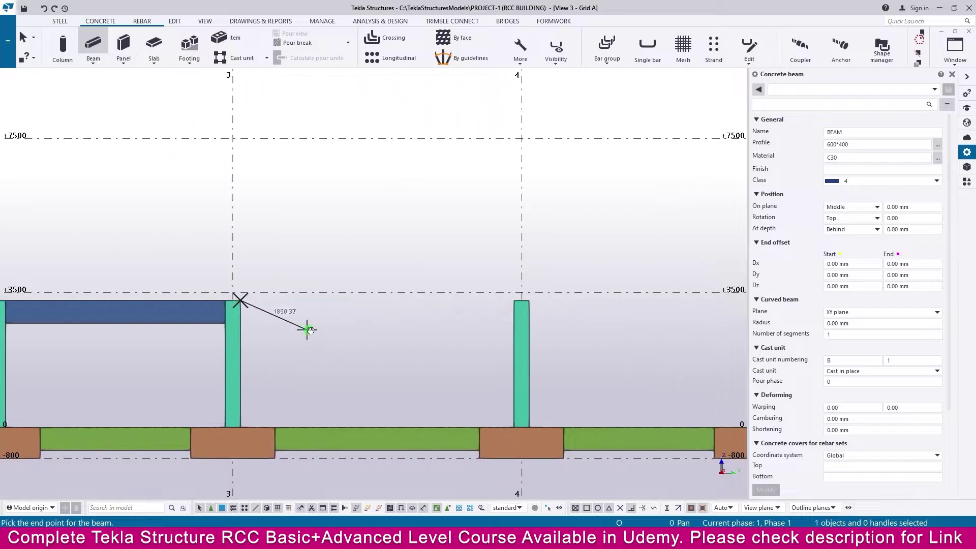
{"action": "left_click", "coordinate": [513, 304]}
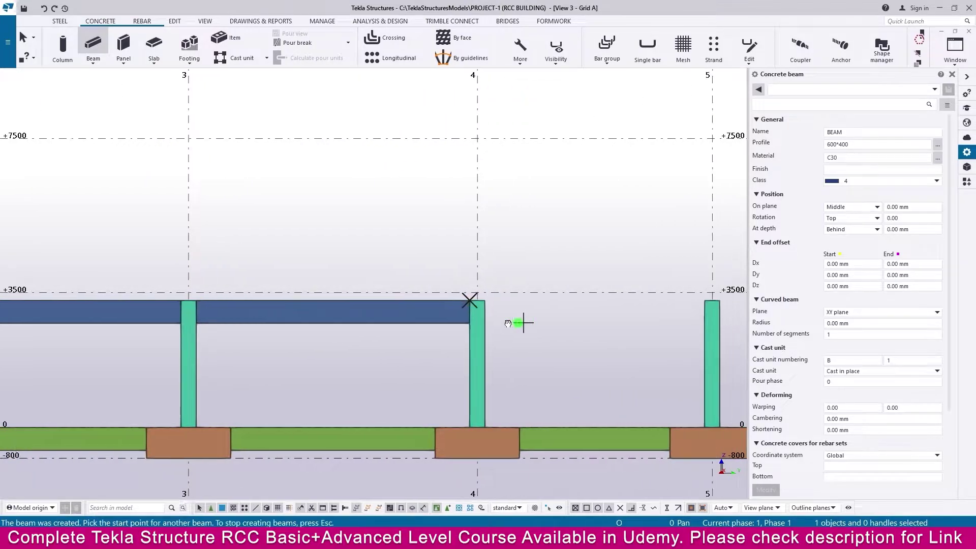
Add the remaining Grid A beams across bays 4–5 and 5–6
{"action": "scroll", "coordinate": [517, 322], "scroll_direction": "up", "scroll_amount": 1}
{"action": "middle_click_drag", "start_coordinate": [517, 322], "coordinate": [357, 319]}
{"action": "left_click", "coordinate": [355, 308]}
{"action": "middle_click_drag", "start_coordinate": [517, 321], "coordinate": [298, 322]}
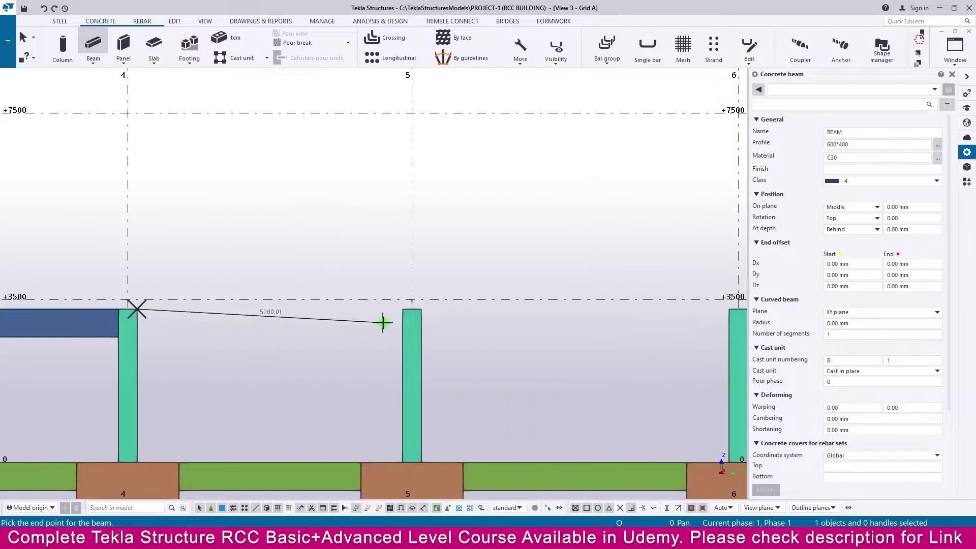
{"action": "left_click", "coordinate": [401, 310]}
{"action": "middle_click_drag", "start_coordinate": [460, 320], "coordinate": [410, 320]}
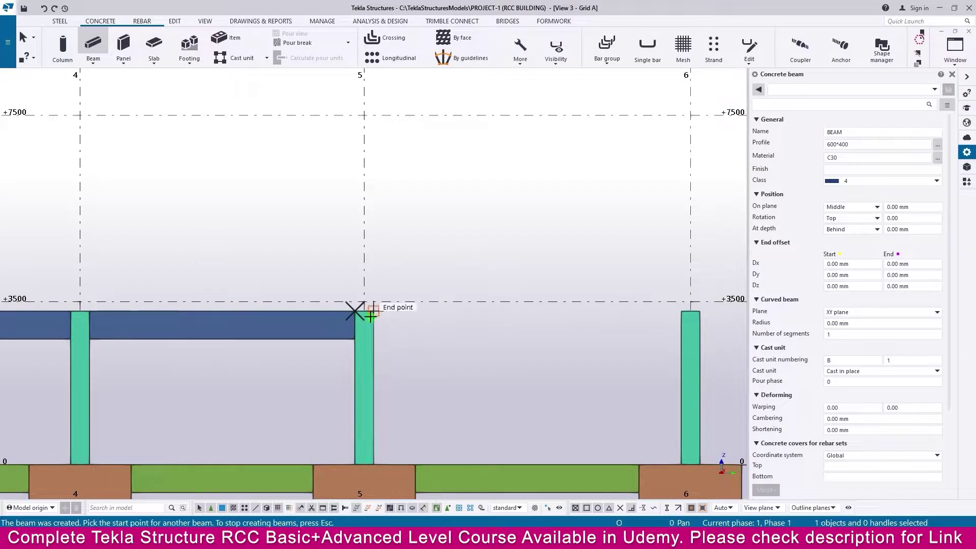
{"action": "left_click", "coordinate": [359, 310]}
{"action": "middle_click_drag", "start_coordinate": [557, 320], "coordinate": [326, 320]}
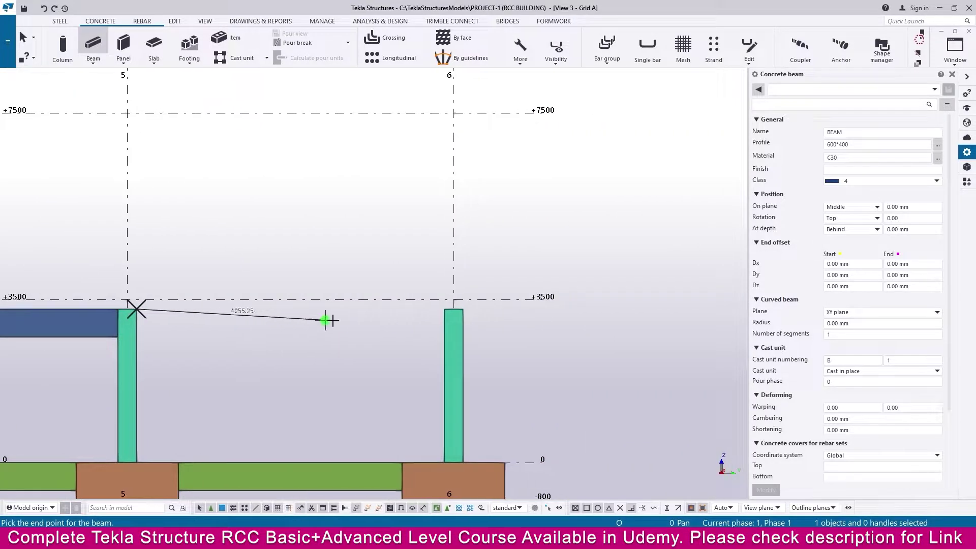
{"action": "left_click", "coordinate": [454, 309]}
{"action": "scroll", "coordinate": [473, 354], "scroll_direction": "down", "scroll_amount": 4}
{"action": "scroll", "coordinate": [472, 354], "scroll_direction": "down", "scroll_amount": 5}
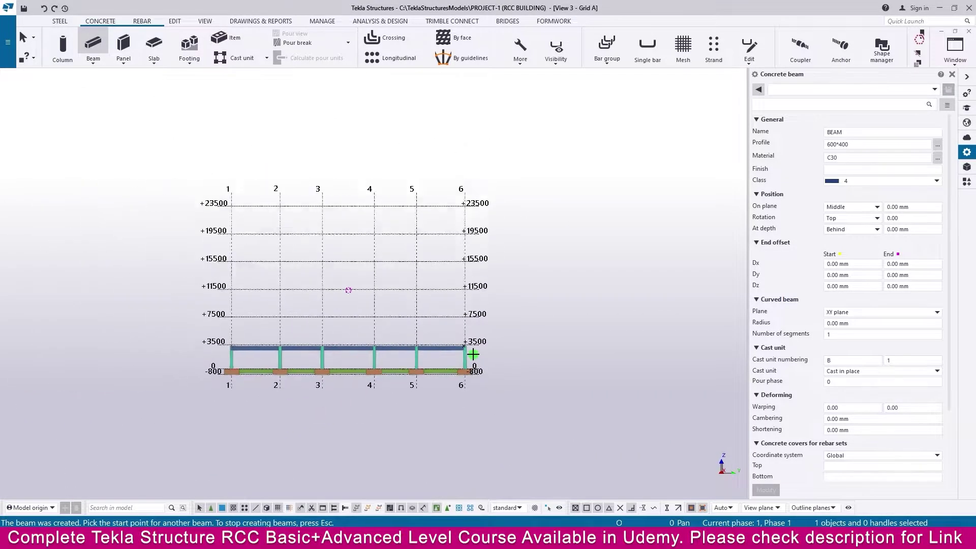
Orbit and zoom the 3D model to check the new Grid A beams
{"action": "key", "text": "ctrl+Tab"}
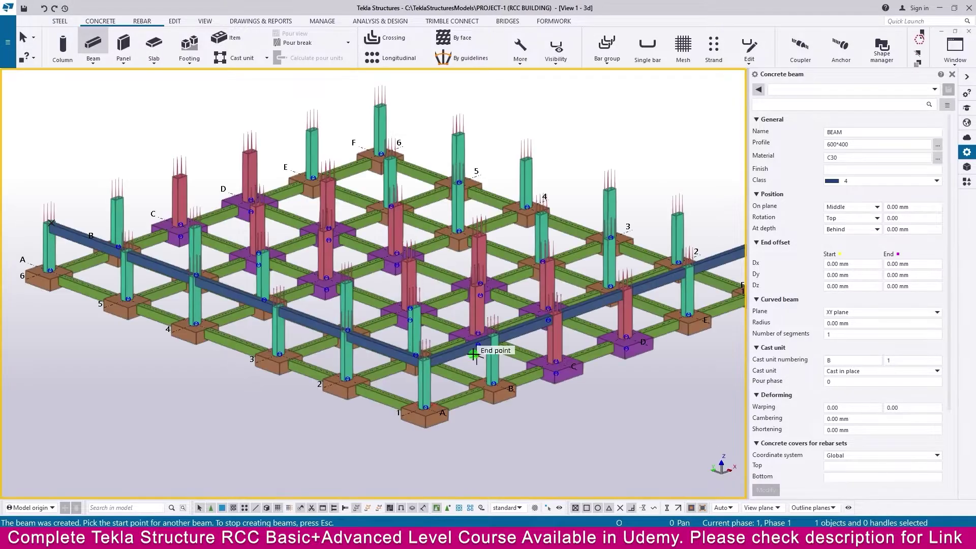
{"action": "middle_click_drag", "start_coordinate": [417, 412], "coordinate": [435, 406]}
{"action": "scroll", "coordinate": [435, 406], "scroll_direction": "up", "scroll_amount": 2}
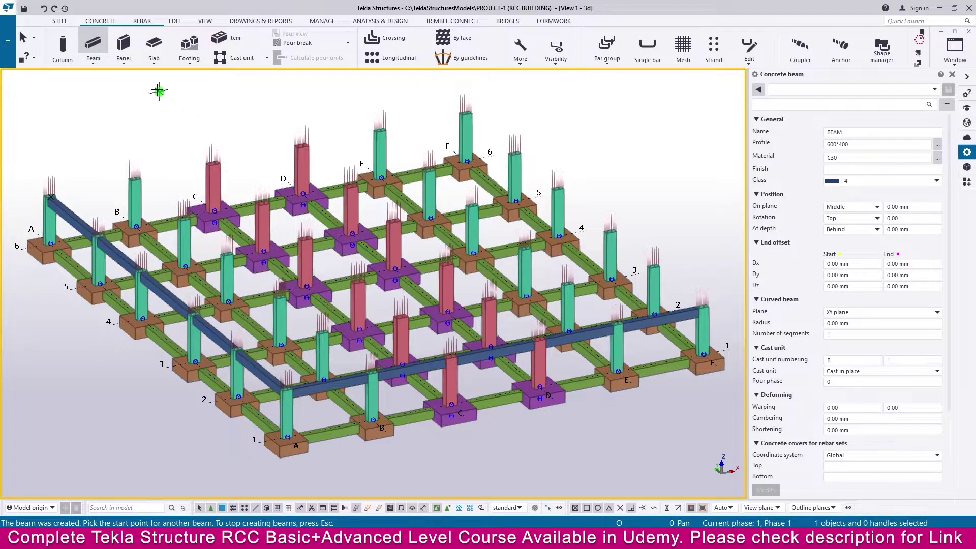
Open the Grid C elevation view from the View list
{"action": "left_click", "coordinate": [205, 21]}
{"action": "left_click", "coordinate": [67, 49]}
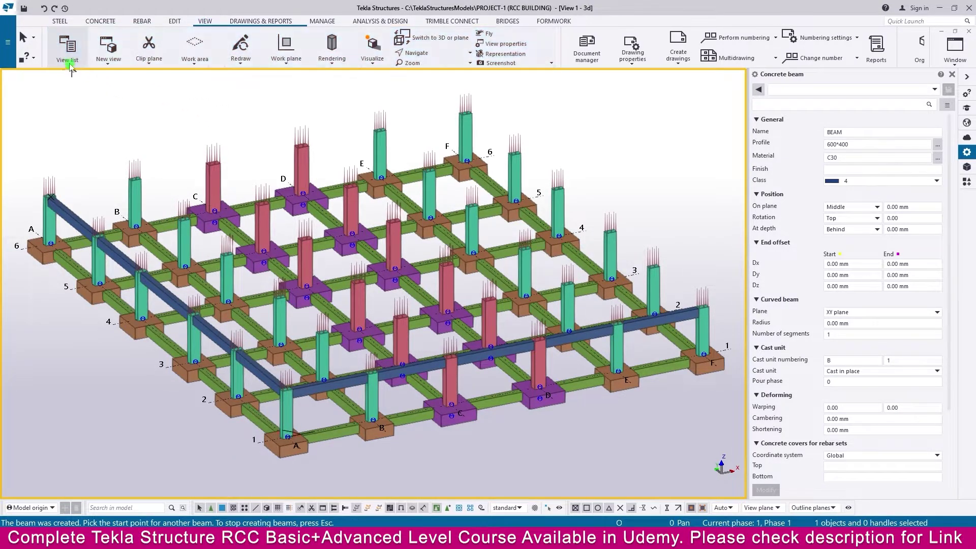
{"action": "scroll", "coordinate": [115, 222], "scroll_direction": "down", "scroll_amount": 1}
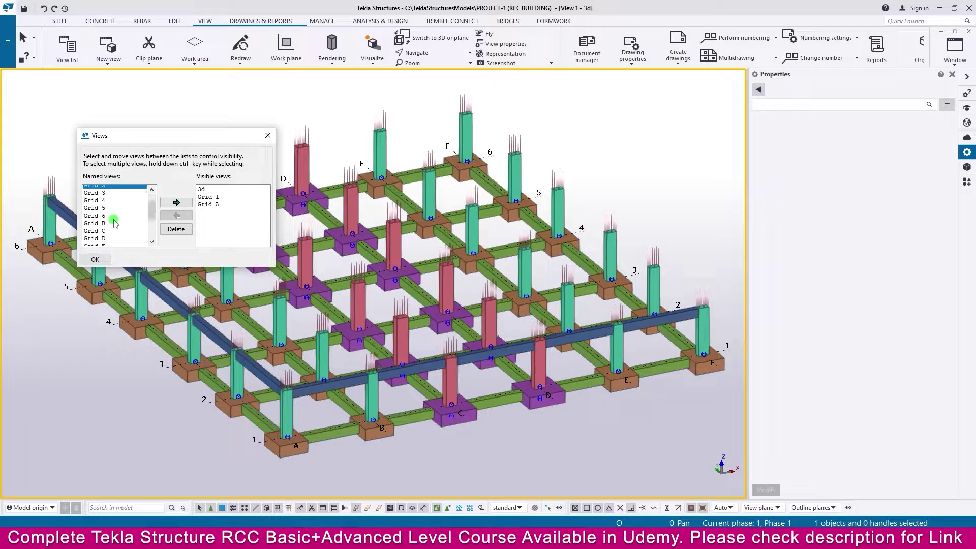
{"action": "double_click", "coordinate": [103, 212]}
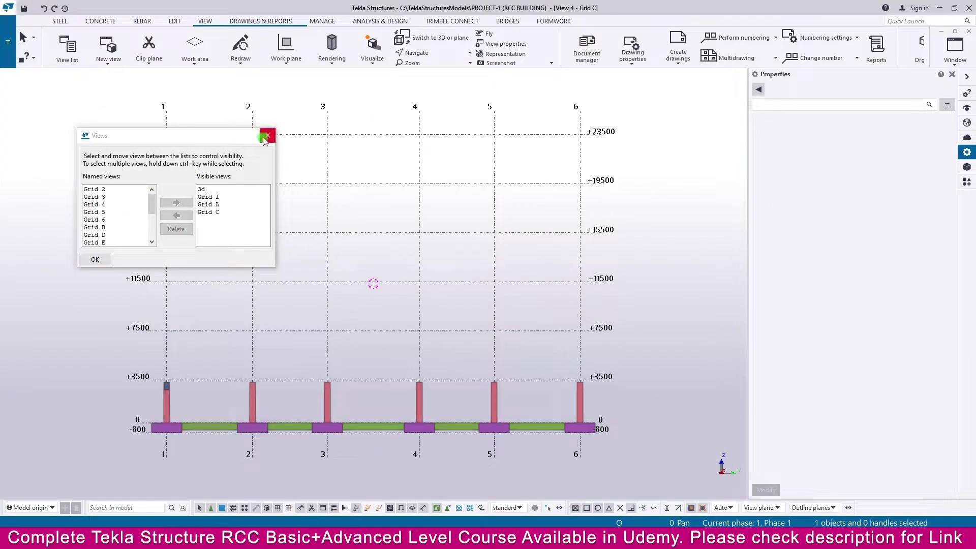
{"action": "left_click", "coordinate": [266, 136]}
{"action": "left_click", "coordinate": [100, 21]}
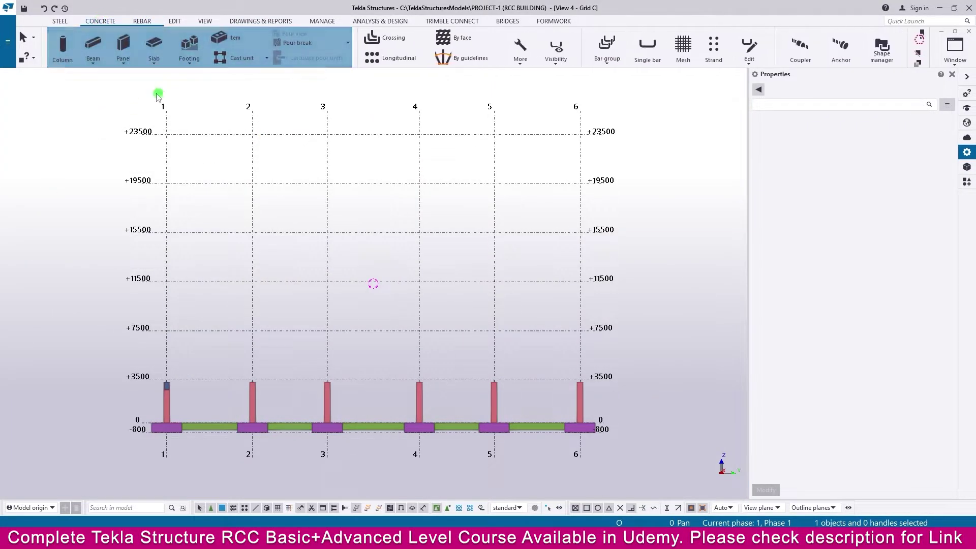
Start the concrete Beam command and place Grid C beams across bays 1–2 and 2–3 at +3500
{"action": "left_click", "coordinate": [99, 63]}
{"action": "left_click", "coordinate": [103, 79]}
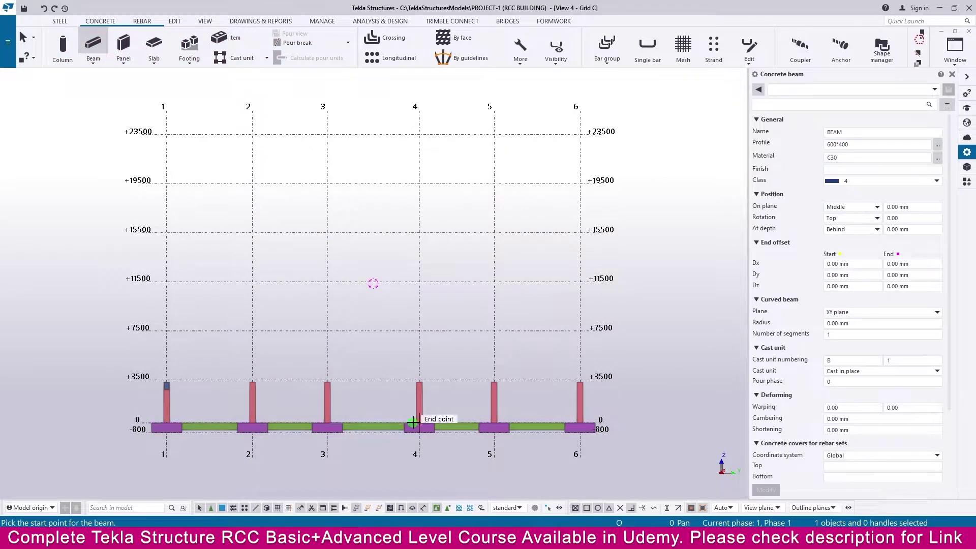
{"action": "scroll", "coordinate": [250, 392], "scroll_direction": "up", "scroll_amount": 10}
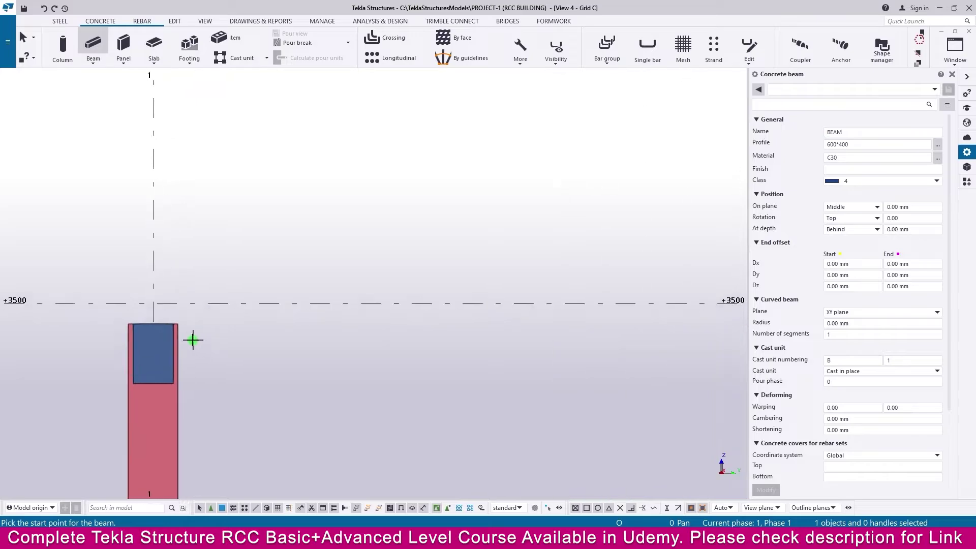
{"action": "left_click", "coordinate": [181, 327]}
{"action": "middle_click_drag", "start_coordinate": [701, 325], "coordinate": [234, 320]}
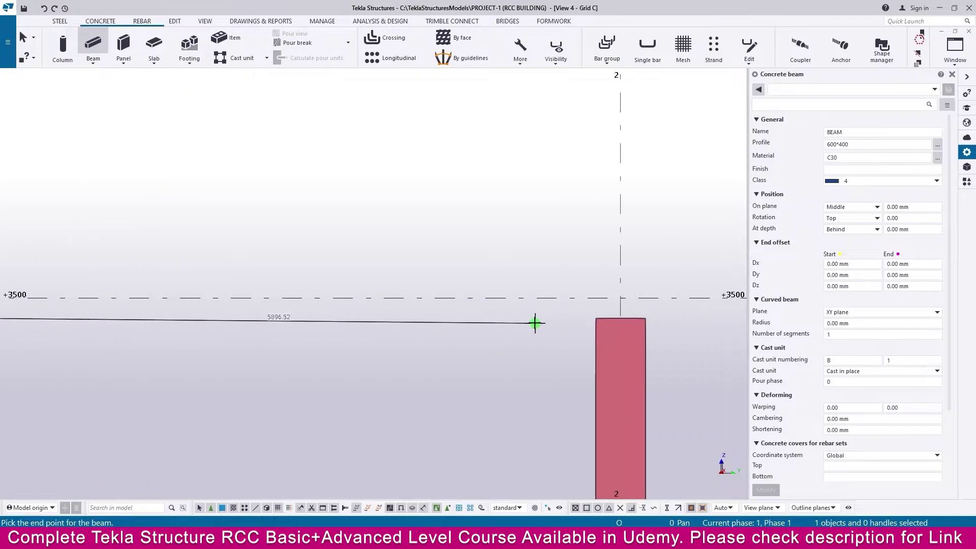
{"action": "left_click", "coordinate": [594, 319]}
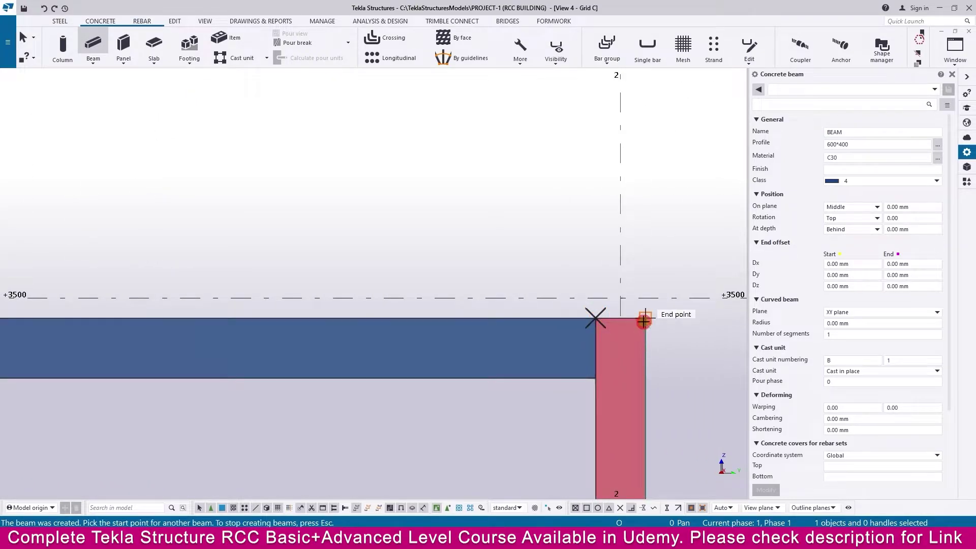
{"action": "left_click", "coordinate": [644, 321]}
{"action": "scroll", "coordinate": [508, 305], "scroll_direction": "down", "scroll_amount": 4}
{"action": "middle_click_drag", "start_coordinate": [601, 338], "coordinate": [470, 337]}
{"action": "scroll", "coordinate": [483, 321], "scroll_direction": "up", "scroll_amount": 2}
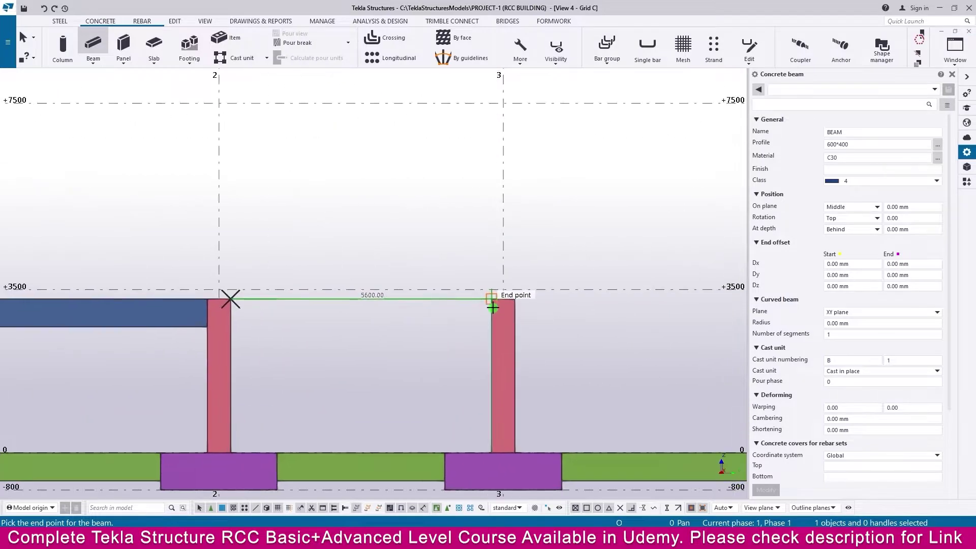
{"action": "left_click", "coordinate": [492, 307]}
Add the remaining Grid C beams across bays 3–4, 4–5 and 5–6
{"action": "middle_click_drag", "start_coordinate": [544, 314], "coordinate": [451, 316]}
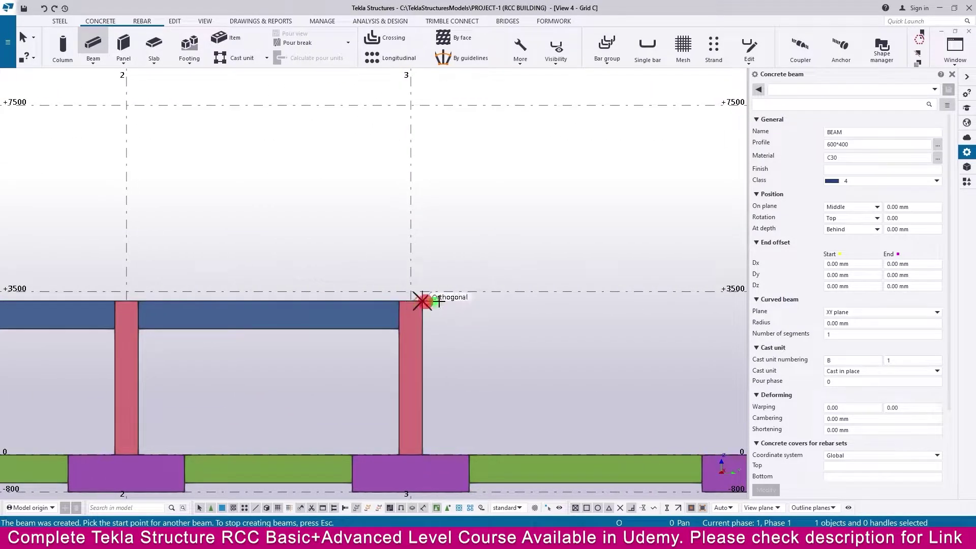
{"action": "left_click", "coordinate": [438, 301]}
{"action": "middle_click_drag", "start_coordinate": [593, 312], "coordinate": [318, 316]}
{"action": "left_click", "coordinate": [478, 307]}
{"action": "middle_click_drag", "start_coordinate": [570, 318], "coordinate": [421, 325]}
{"action": "left_click", "coordinate": [355, 312]}
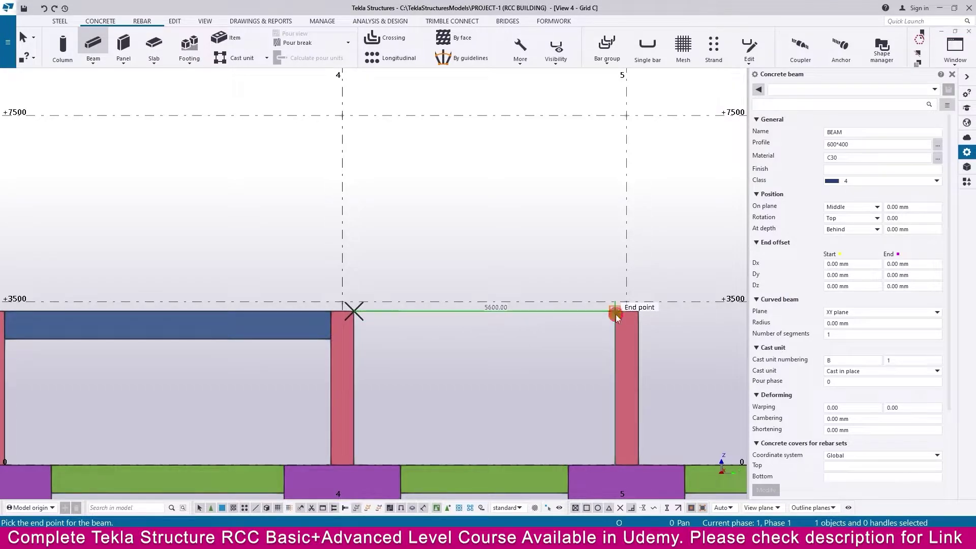
{"action": "left_click", "coordinate": [616, 315]}
{"action": "middle_click_drag", "start_coordinate": [616, 315], "coordinate": [449, 318]}
{"action": "left_click", "coordinate": [459, 313]}
{"action": "middle_click_drag", "start_coordinate": [623, 333], "coordinate": [511, 329]}
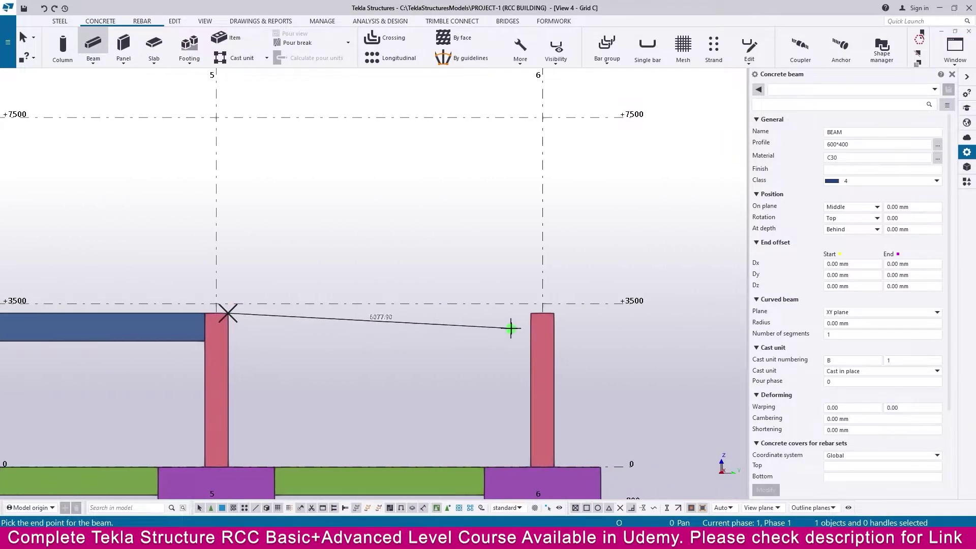
{"action": "left_click", "coordinate": [533, 318]}
{"action": "scroll", "coordinate": [626, 338], "scroll_direction": "down", "scroll_amount": 8}
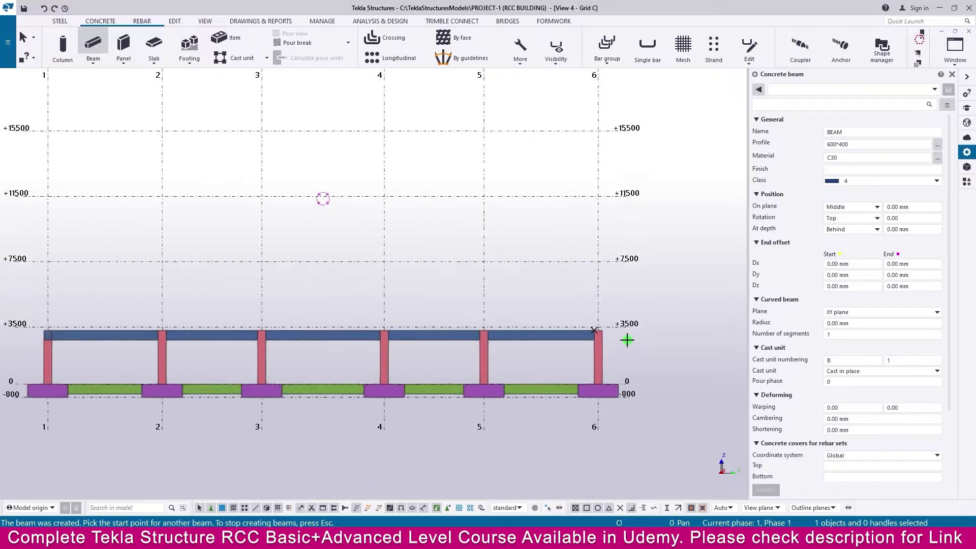
{"action": "scroll", "coordinate": [433, 342], "scroll_direction": "up", "scroll_amount": 4}
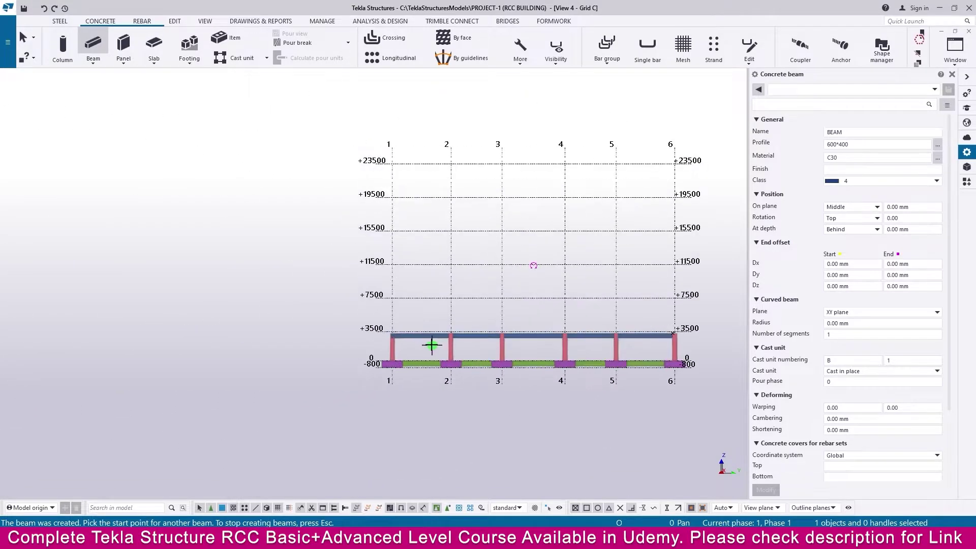
{"action": "scroll", "coordinate": [369, 340], "scroll_direction": "up", "scroll_amount": 3}
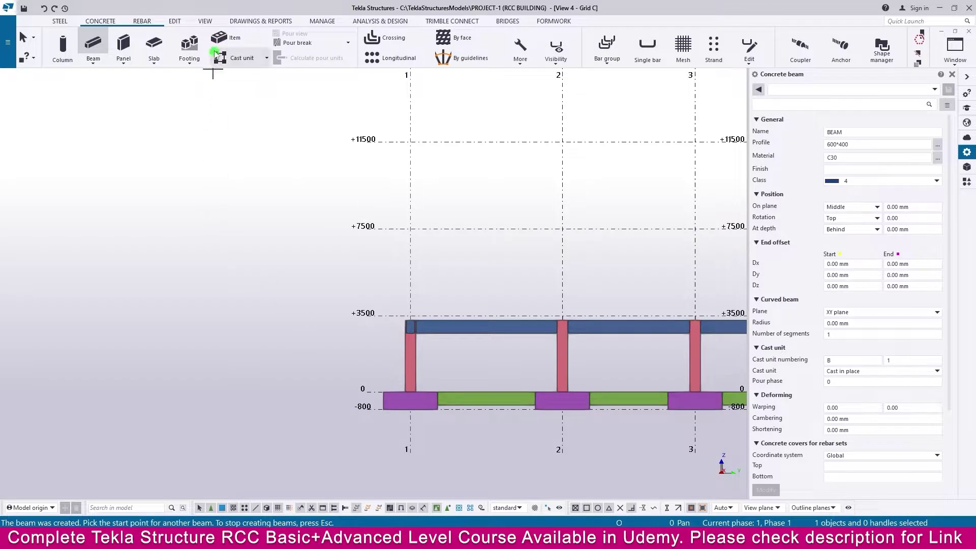
Open the Plan +3500 view from the View list and interrupt the still-active Beam command
{"action": "left_click", "coordinate": [205, 21]}
{"action": "left_click", "coordinate": [68, 49]}
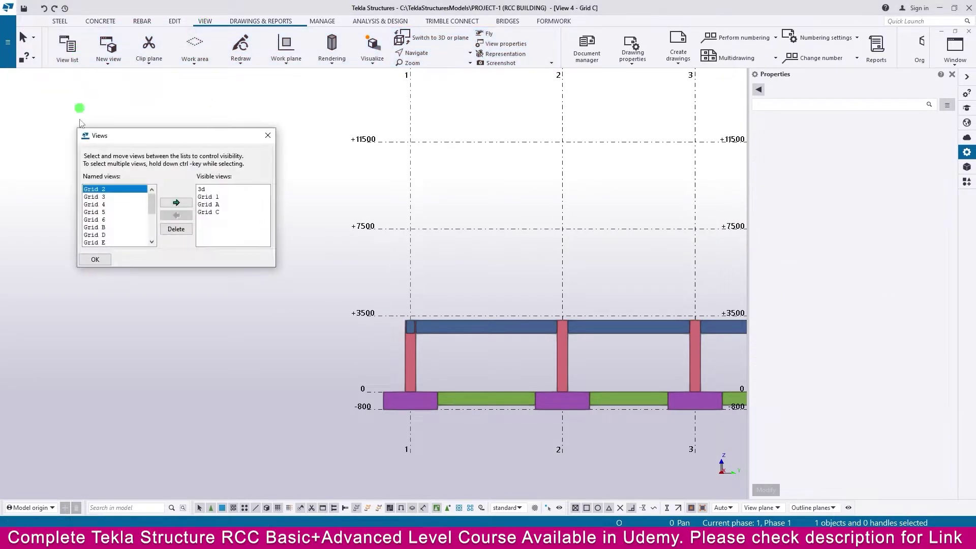
{"action": "scroll", "coordinate": [124, 231], "scroll_direction": "down", "scroll_amount": 3}
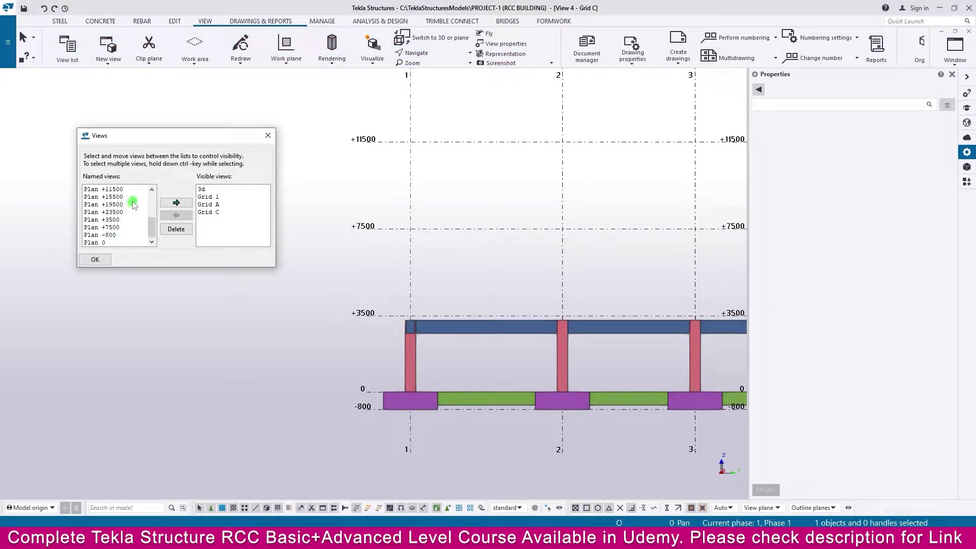
{"action": "scroll", "coordinate": [134, 206], "scroll_direction": "up", "scroll_amount": 3}
{"action": "scroll", "coordinate": [133, 209], "scroll_direction": "down", "scroll_amount": 3}
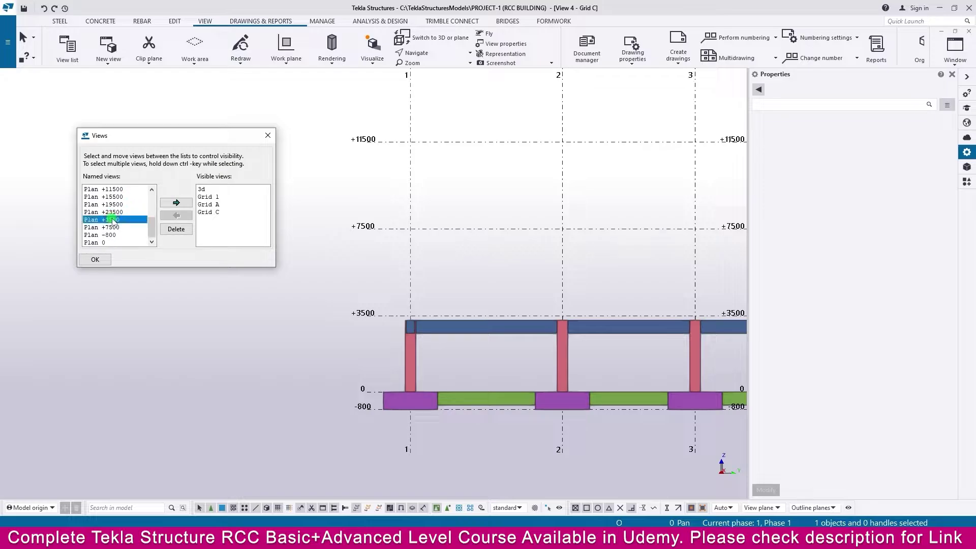
{"action": "double_click", "coordinate": [112, 220]}
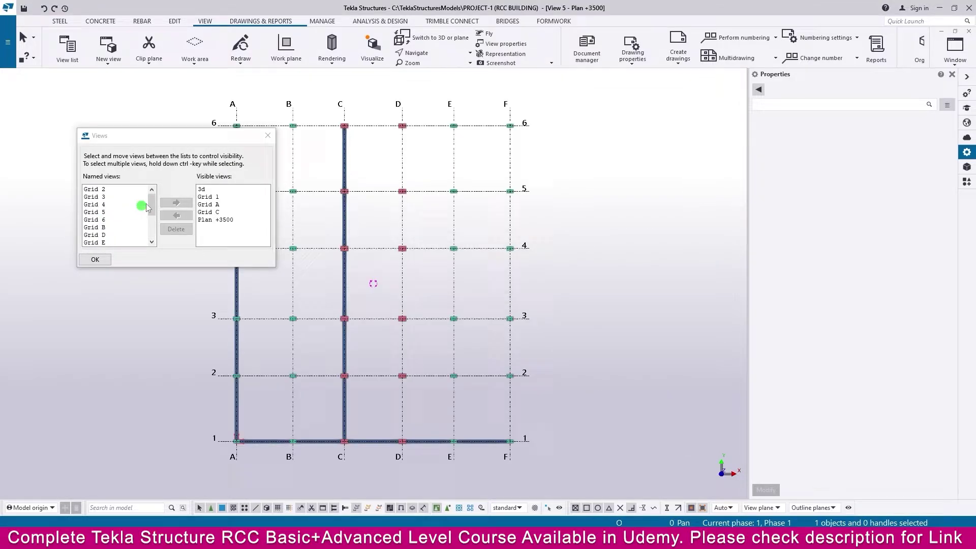
{"action": "left_click", "coordinate": [268, 135]}
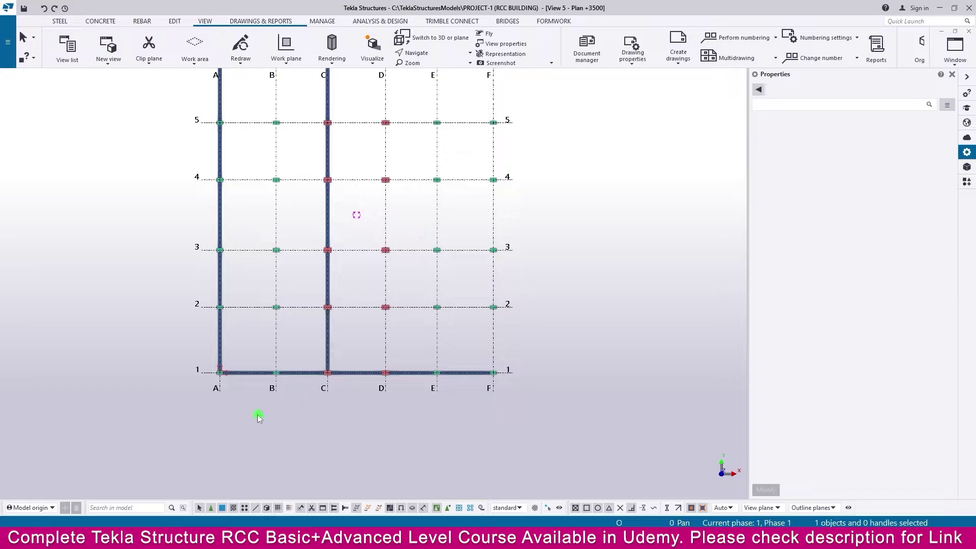
{"action": "right_click", "coordinate": [253, 376]}
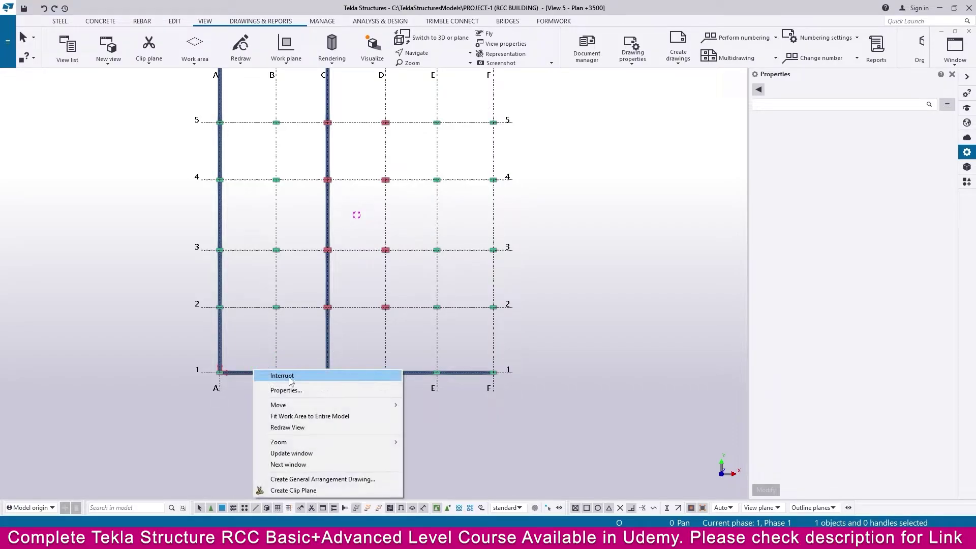
{"action": "left_click", "coordinate": [259, 373]}
Select the five grid-1 beams spanning A–B through E–F
{"action": "middle_click_drag", "start_coordinate": [265, 371], "coordinate": [259, 388]}
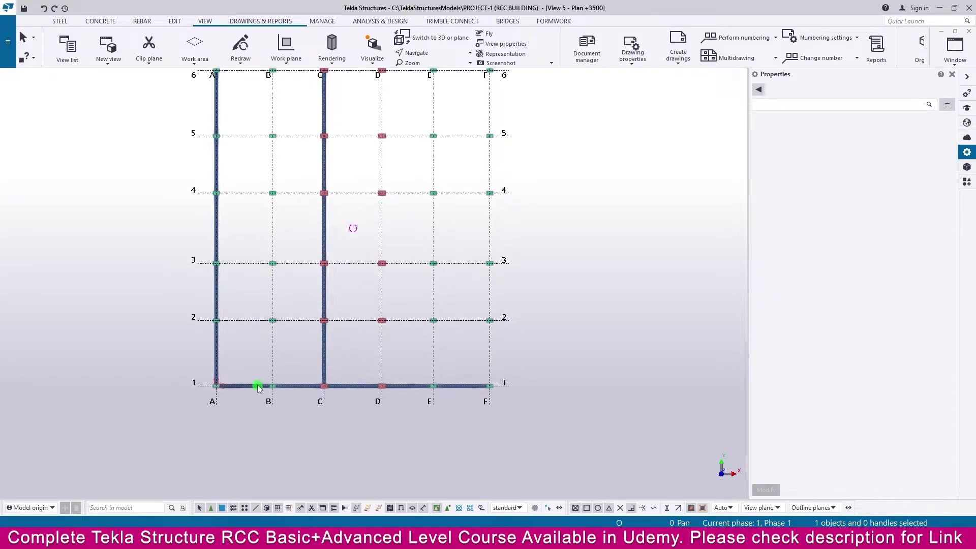
{"action": "left_click", "coordinate": [276, 389]}
{"action": "left_click", "coordinate": [288, 388], "text": "shift"}
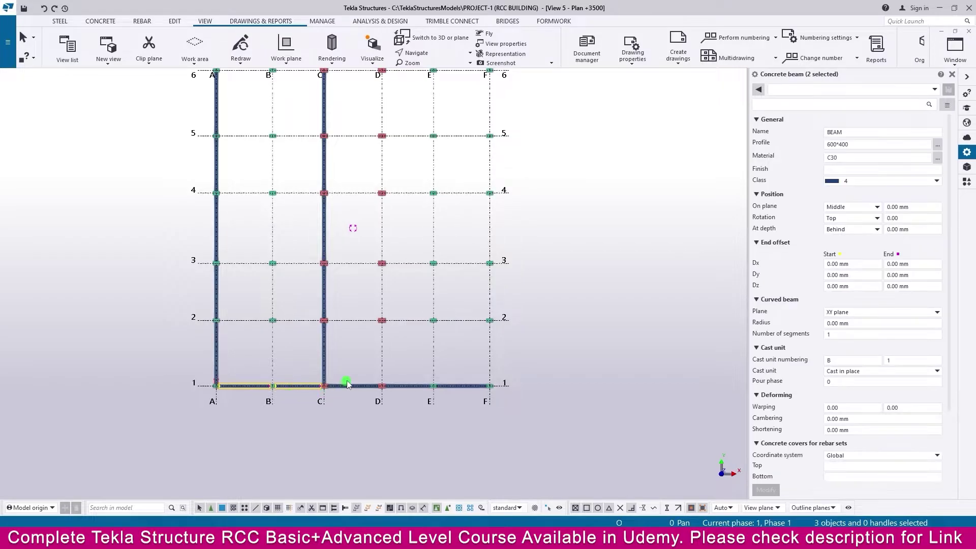
{"action": "left_click", "coordinate": [349, 392], "text": "shift"}
{"action": "left_click", "coordinate": [427, 390], "text": "shift"}
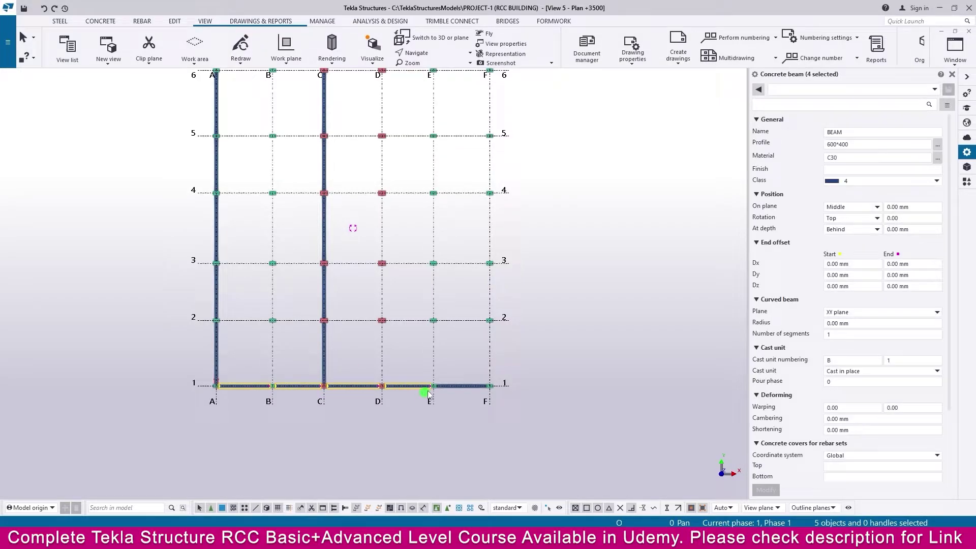
{"action": "left_click", "coordinate": [460, 387], "text": "shift"}
Copy the grid-1 beam row from the grid 1/F point onto grid line 2
{"action": "right_click", "coordinate": [533, 334]}
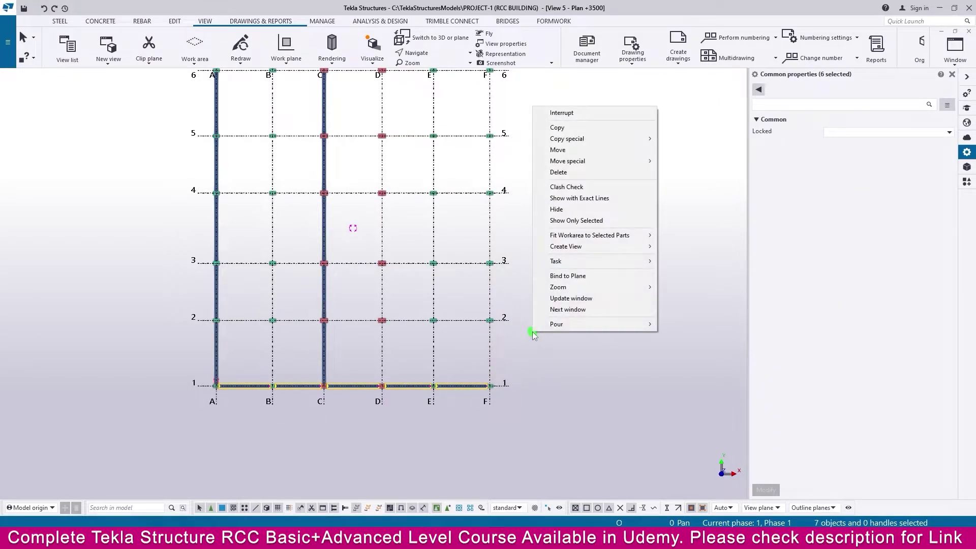
{"action": "left_click", "coordinate": [557, 127]}
{"action": "scroll", "coordinate": [508, 397], "scroll_direction": "up", "scroll_amount": 6}
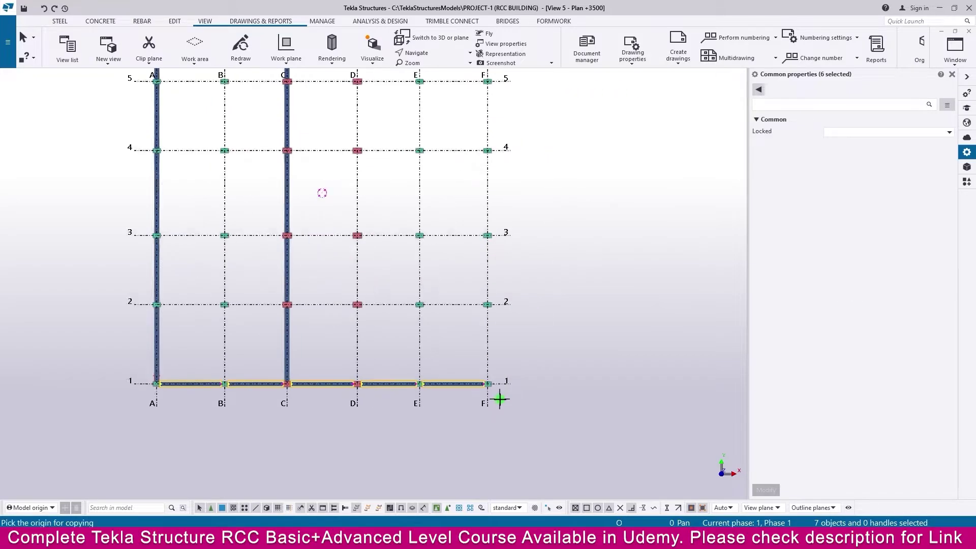
{"action": "scroll", "coordinate": [522, 383], "scroll_direction": "up", "scroll_amount": 1}
{"action": "left_click", "coordinate": [506, 364]}
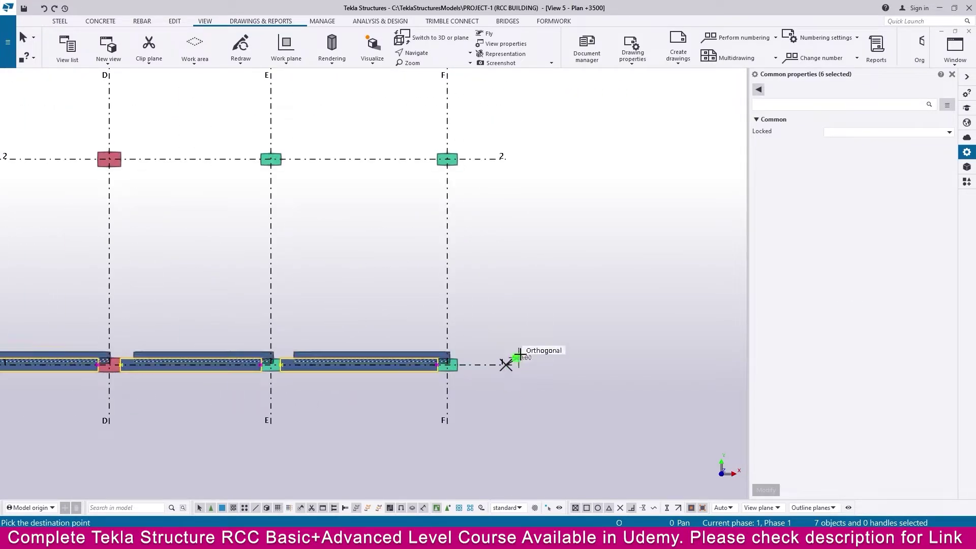
{"action": "left_click", "coordinate": [503, 158]}
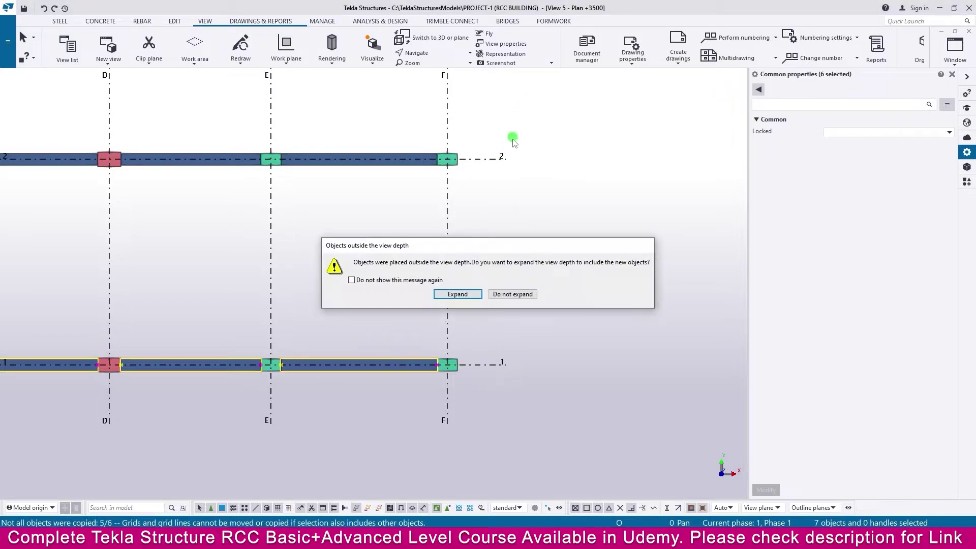
Expand the view depth and place further beam-row copies on the remaining grid lines up to 6
{"action": "left_click", "coordinate": [459, 295]}
{"action": "scroll", "coordinate": [474, 321], "scroll_direction": "down", "scroll_amount": 5}
{"action": "scroll", "coordinate": [510, 316], "scroll_direction": "up", "scroll_amount": 3}
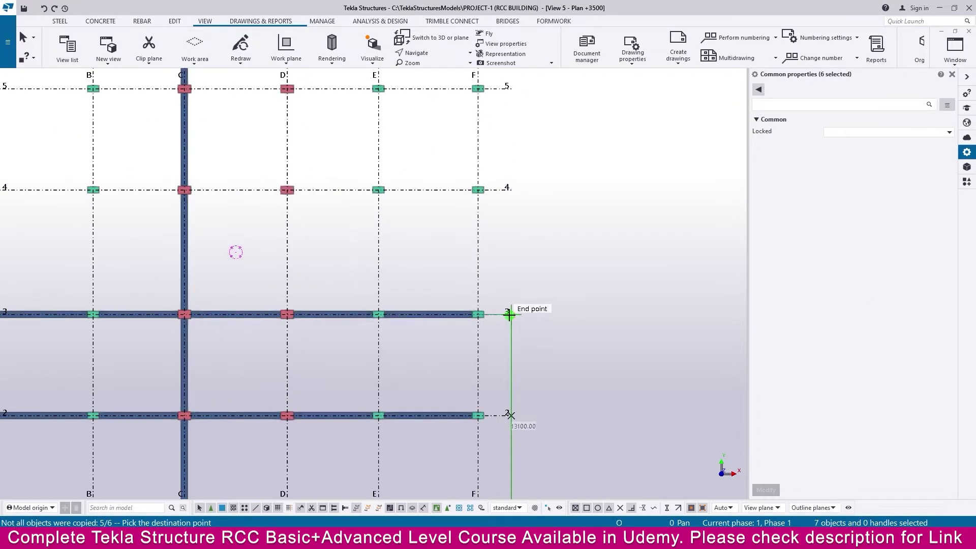
{"action": "left_click", "coordinate": [510, 316]}
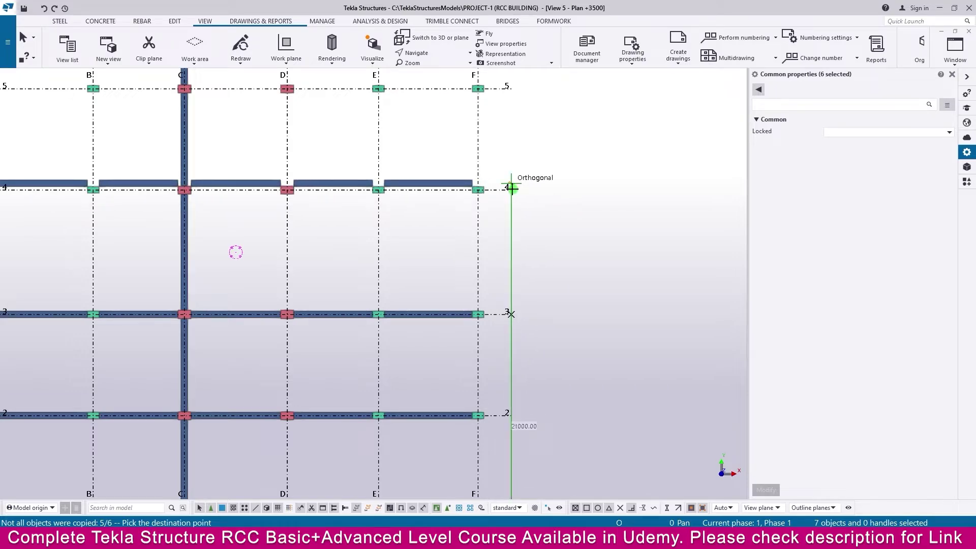
{"action": "scroll", "coordinate": [511, 188], "scroll_direction": "up", "scroll_amount": 3}
{"action": "scroll", "coordinate": [500, 174], "scroll_direction": "down", "scroll_amount": 3}
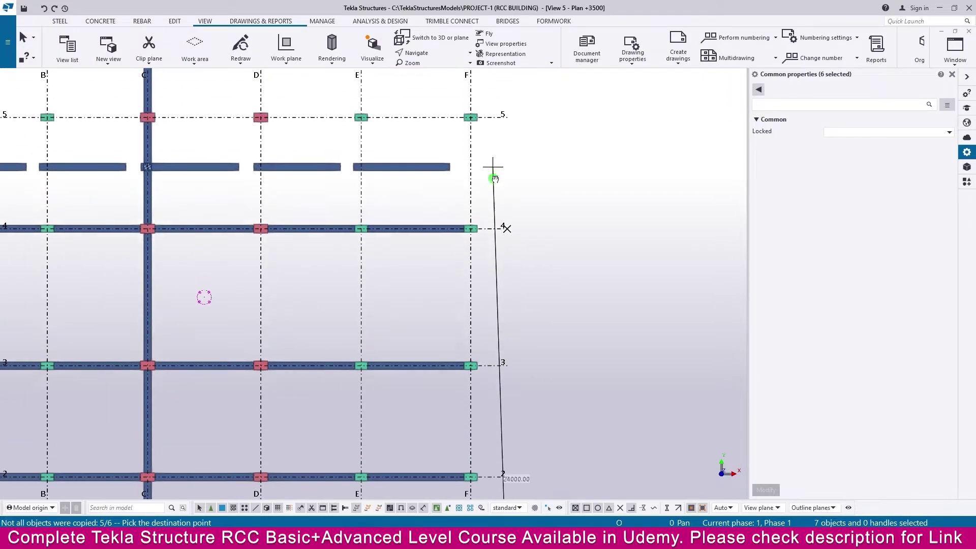
{"action": "scroll", "coordinate": [505, 207], "scroll_direction": "up", "scroll_amount": 3}
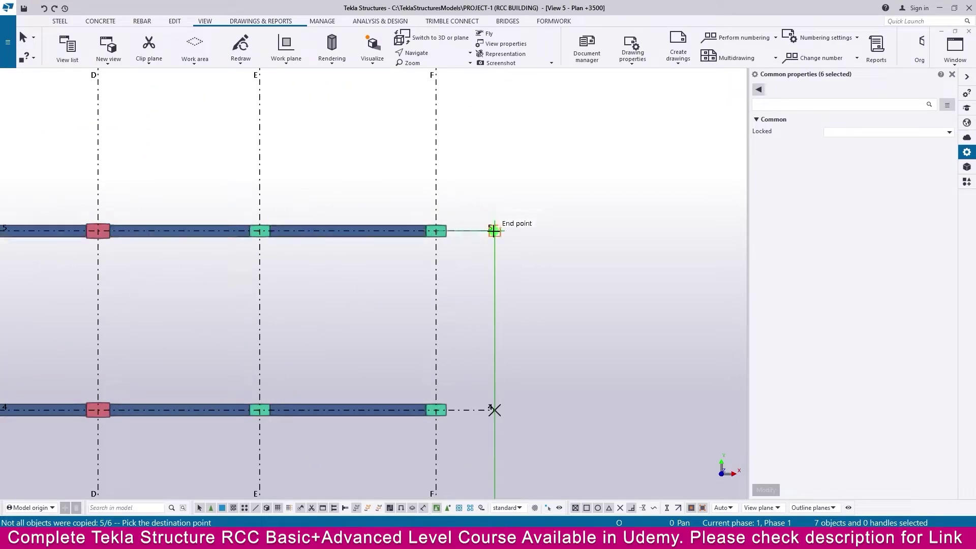
{"action": "scroll", "coordinate": [498, 231], "scroll_direction": "down", "scroll_amount": 2}
{"action": "scroll", "coordinate": [493, 214], "scroll_direction": "up", "scroll_amount": 2}
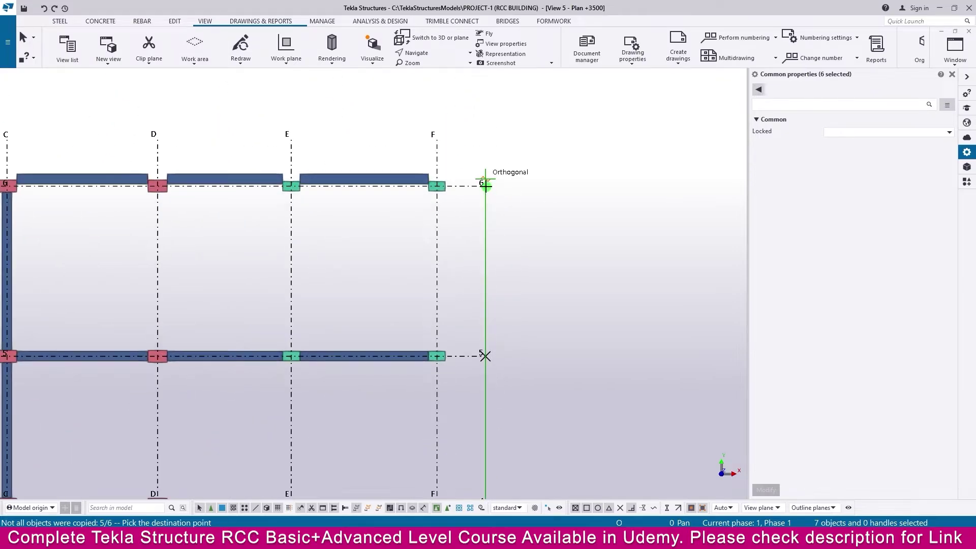
{"action": "scroll", "coordinate": [529, 184], "scroll_direction": "down", "scroll_amount": 2}
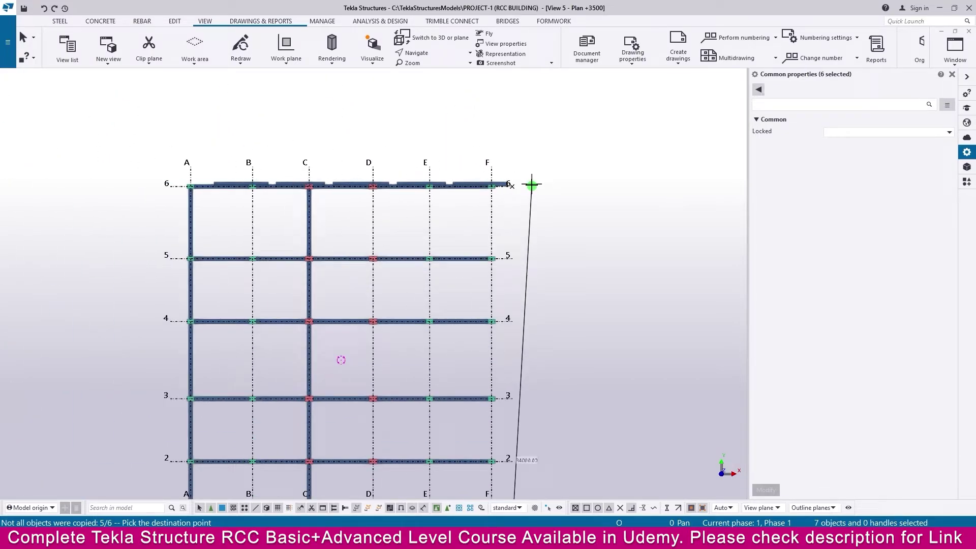
{"action": "left_click", "coordinate": [538, 141]}
{"action": "scroll", "coordinate": [484, 135], "scroll_direction": "down", "scroll_amount": 2}
Select the grid C beams between rows 1 and 6
{"action": "scroll", "coordinate": [437, 340], "scroll_direction": "up", "scroll_amount": 2}
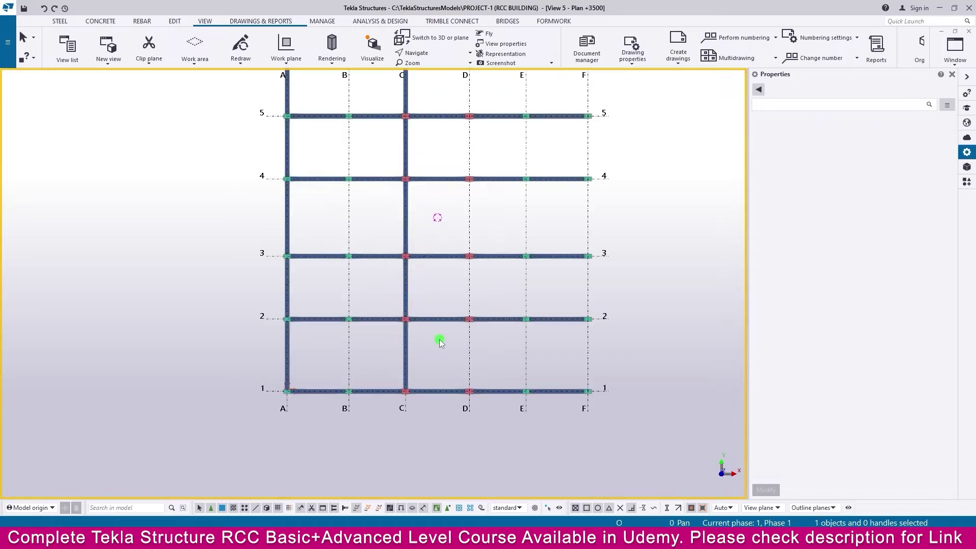
{"action": "middle_click_drag", "start_coordinate": [437, 339], "coordinate": [407, 371]}
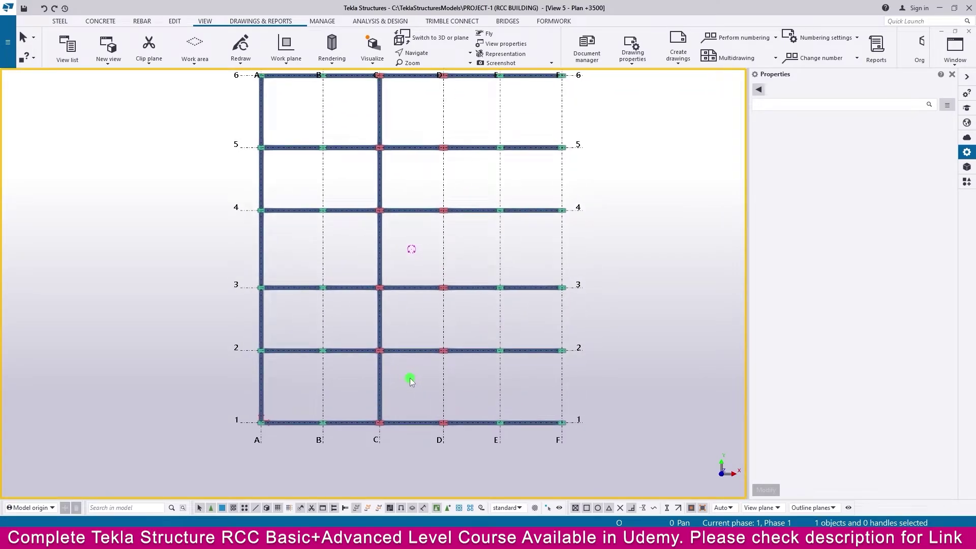
{"action": "left_click", "coordinate": [372, 380]}
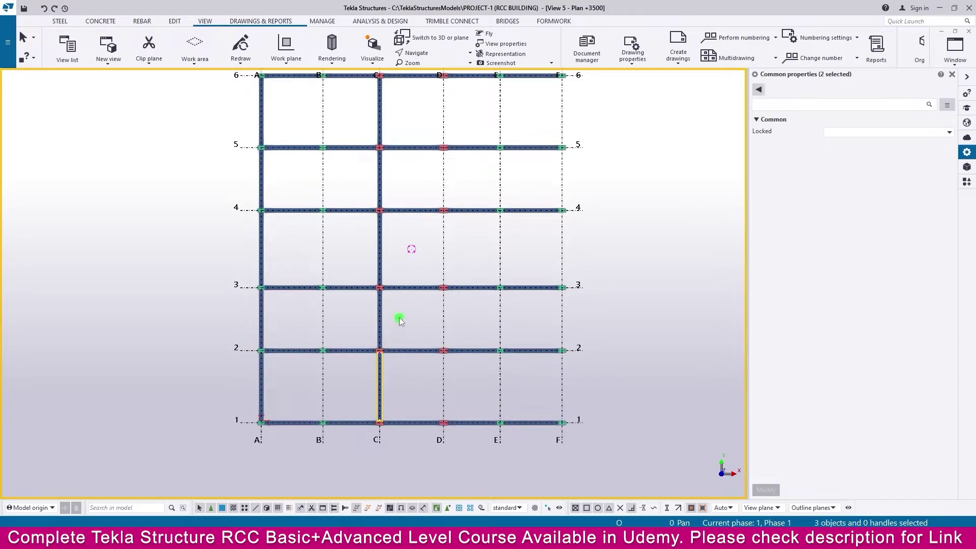
{"action": "left_click", "coordinate": [375, 312], "text": "ctrl"}
{"action": "left_click", "coordinate": [366, 252], "text": "ctrl"}
{"action": "left_click", "coordinate": [400, 175], "text": "ctrl"}
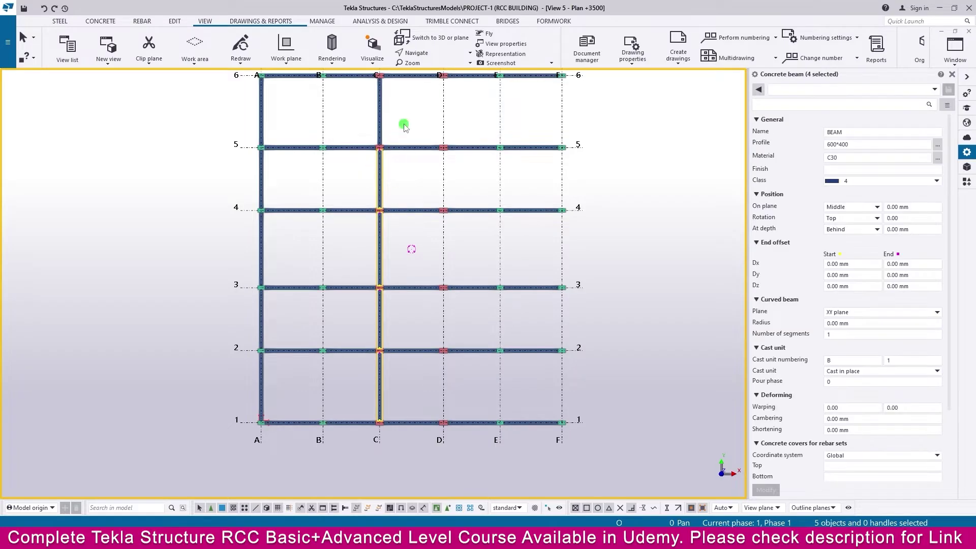
{"action": "left_click", "coordinate": [384, 130], "text": "ctrl"}
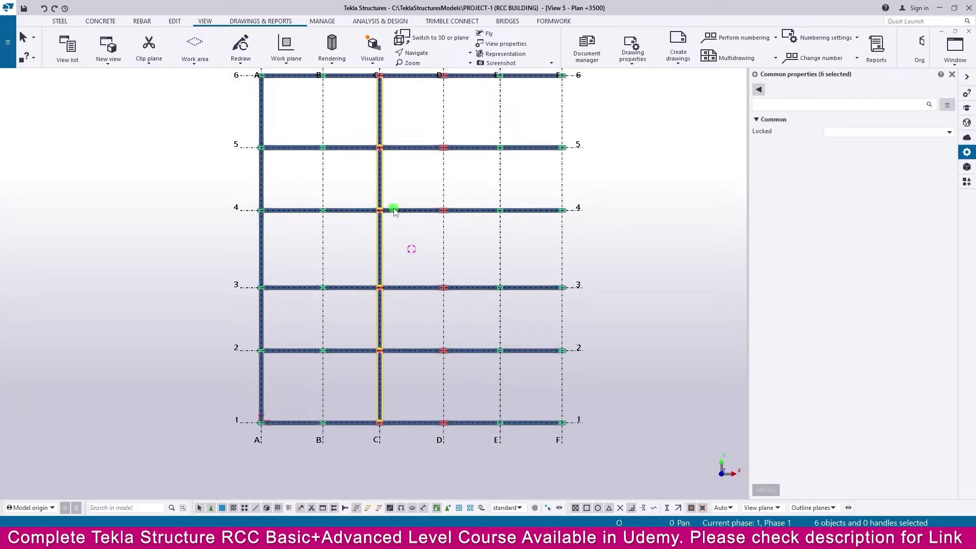
Copy the grid C beams from C's end point onto grid D, then end the command
{"action": "scroll", "coordinate": [392, 209], "scroll_direction": "down", "scroll_amount": 2}
{"action": "right_click", "coordinate": [407, 346]}
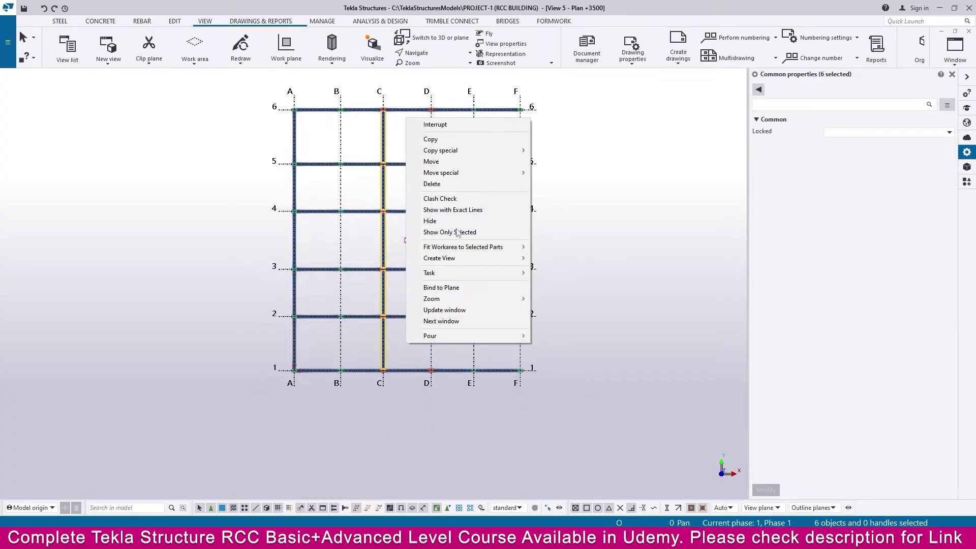
{"action": "left_click", "coordinate": [431, 139]}
{"action": "scroll", "coordinate": [384, 407], "scroll_direction": "up", "scroll_amount": 5}
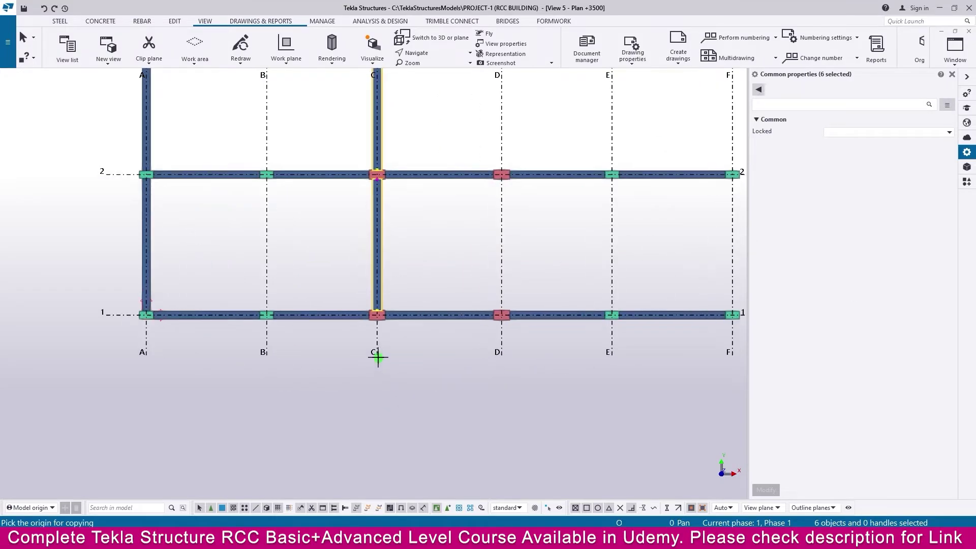
{"action": "left_click", "coordinate": [376, 355]}
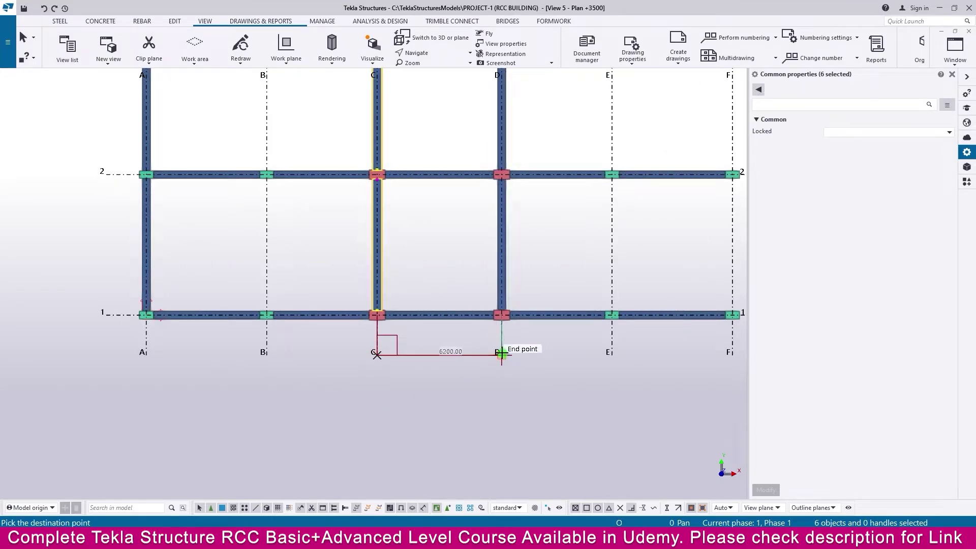
{"action": "scroll", "coordinate": [502, 356], "scroll_direction": "down", "scroll_amount": 3}
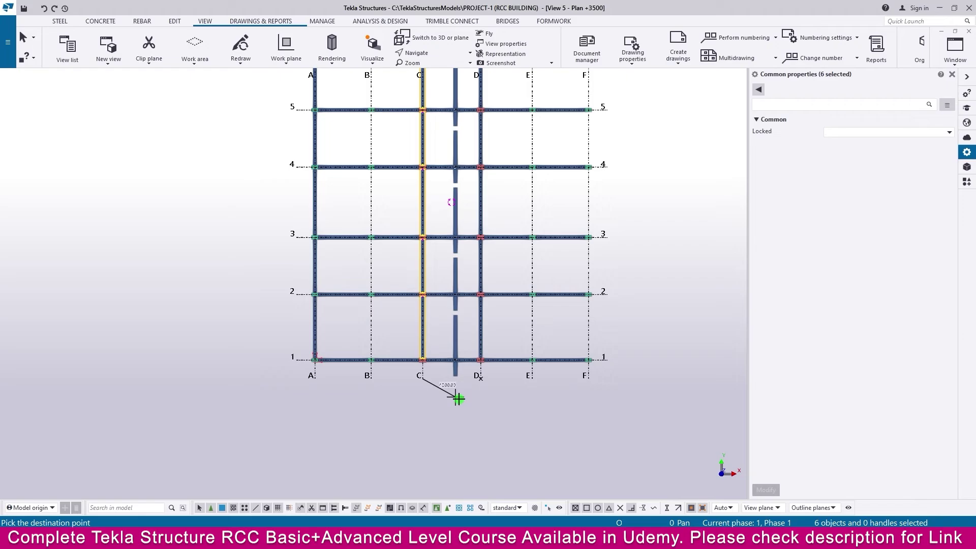
{"action": "key", "text": "Escape"}
{"action": "left_click", "coordinate": [450, 325]}
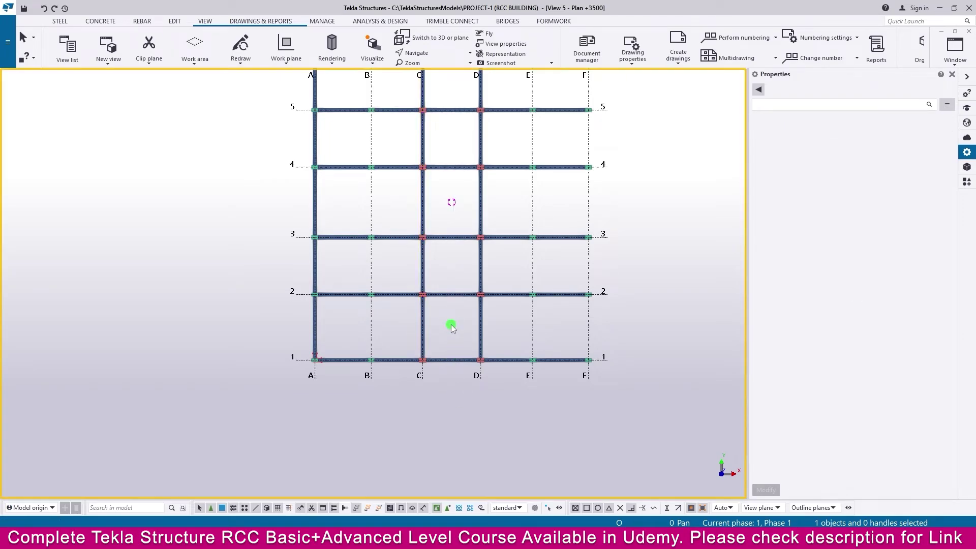
{"action": "right_click", "coordinate": [451, 325]}
{"action": "left_click", "coordinate": [477, 332]}
Select the five grid A beams between lines 1 and 6
{"action": "middle_click_drag", "start_coordinate": [365, 320], "coordinate": [319, 387]}
{"action": "left_click", "coordinate": [293, 384]}
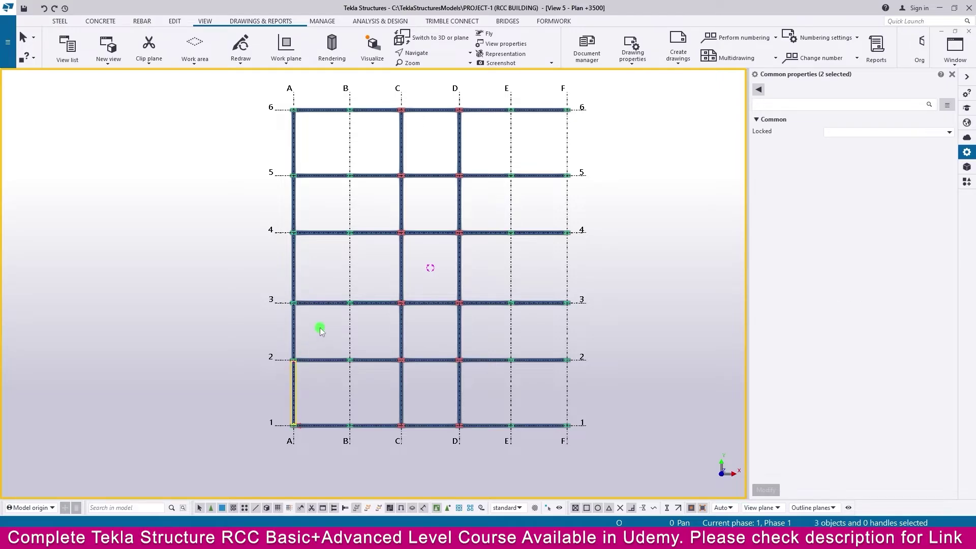
{"action": "left_click", "coordinate": [293, 333], "text": "ctrl"}
{"action": "left_click", "coordinate": [292, 274], "text": "ctrl"}
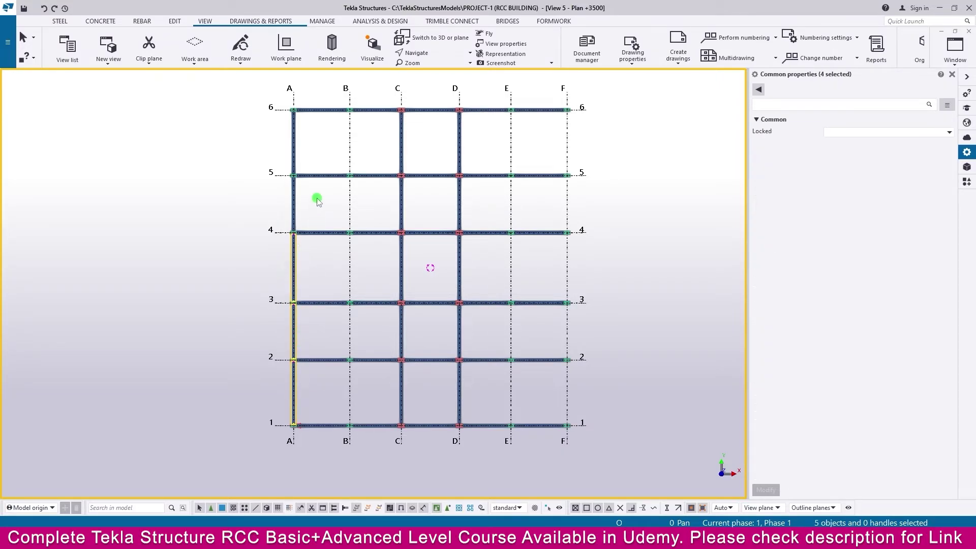
{"action": "left_click", "coordinate": [289, 179], "text": "ctrl"}
{"action": "left_click", "coordinate": [293, 148], "text": "ctrl"}
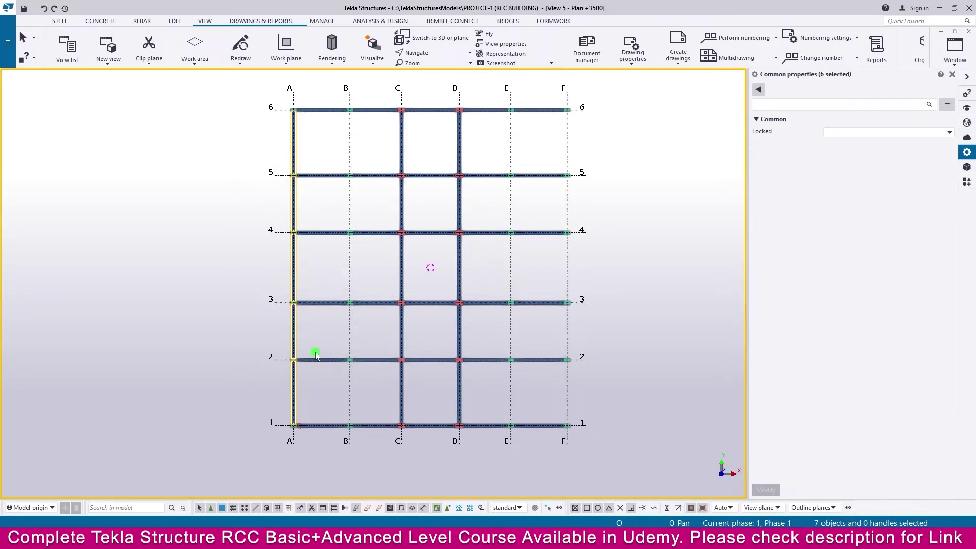
Copy the grid A beams from A's end point onto grids B, E and F
{"action": "right_click", "coordinate": [316, 325]}
{"action": "left_click", "coordinate": [356, 118]}
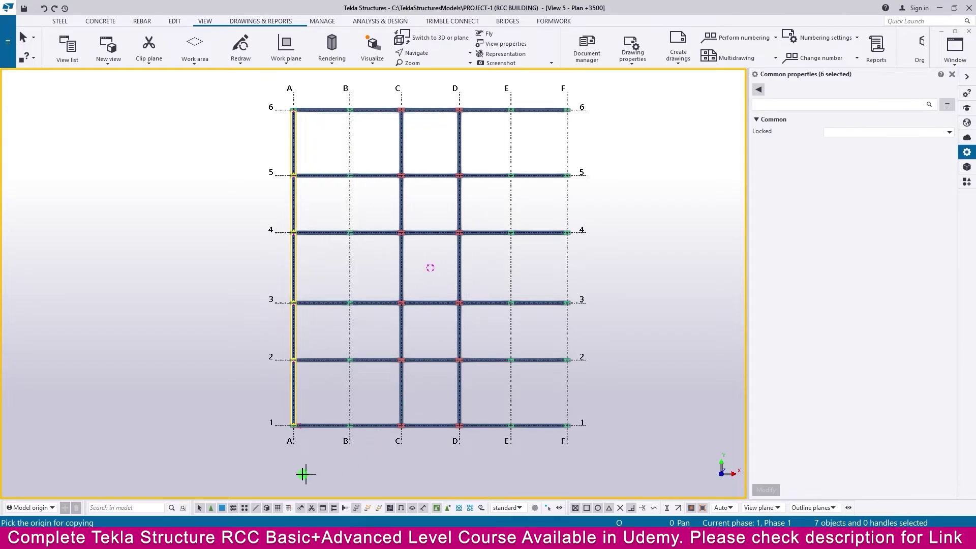
{"action": "scroll", "coordinate": [305, 474], "scroll_direction": "up", "scroll_amount": 3}
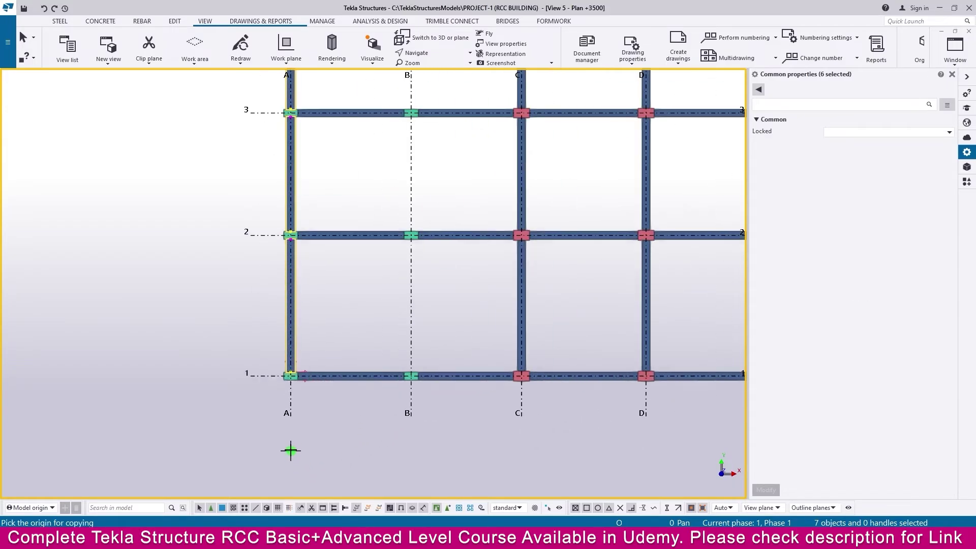
{"action": "left_click", "coordinate": [290, 415]}
{"action": "left_click", "coordinate": [411, 416]}
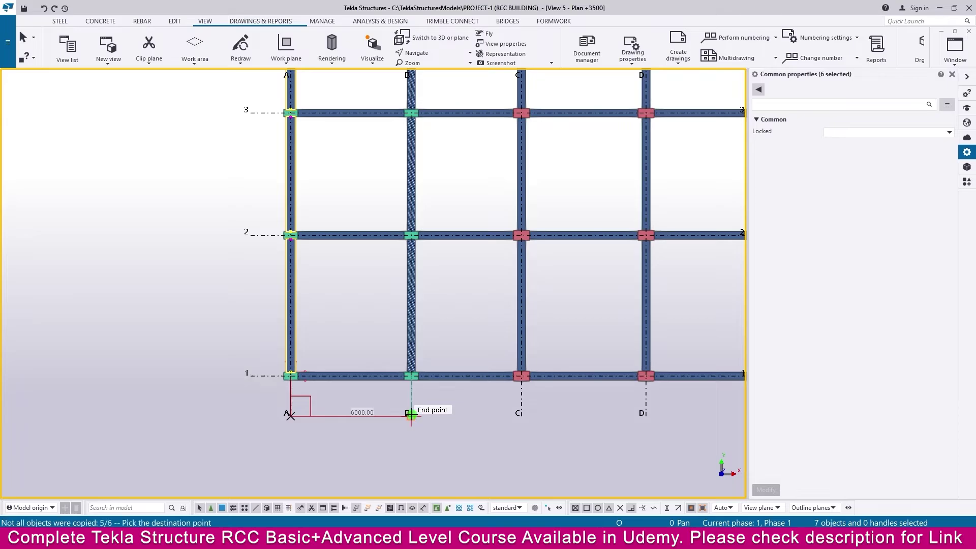
{"action": "scroll", "coordinate": [409, 414], "scroll_direction": "down", "scroll_amount": 2}
{"action": "middle_click_drag", "start_coordinate": [632, 414], "coordinate": [446, 429]}
{"action": "scroll", "coordinate": [443, 418], "scroll_direction": "up", "scroll_amount": 3}
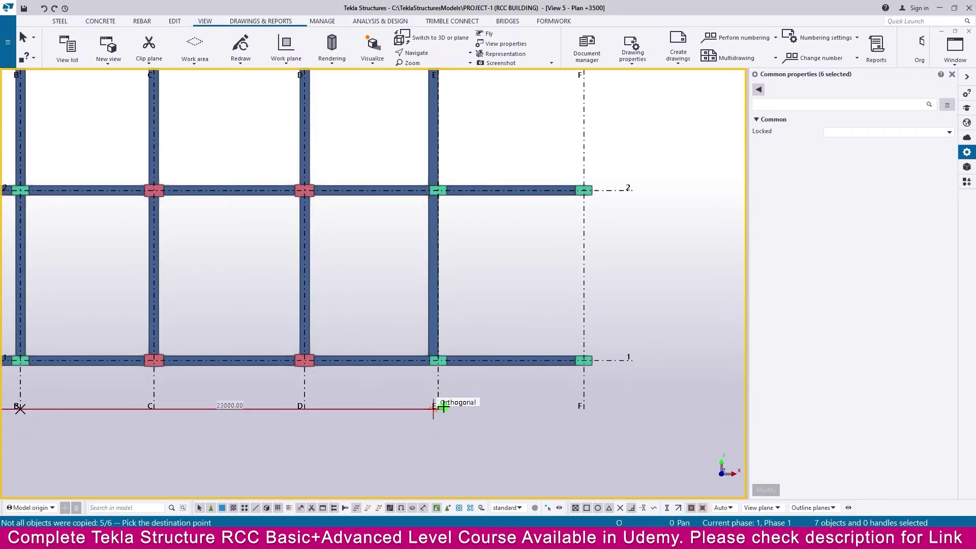
{"action": "left_click", "coordinate": [438, 407]}
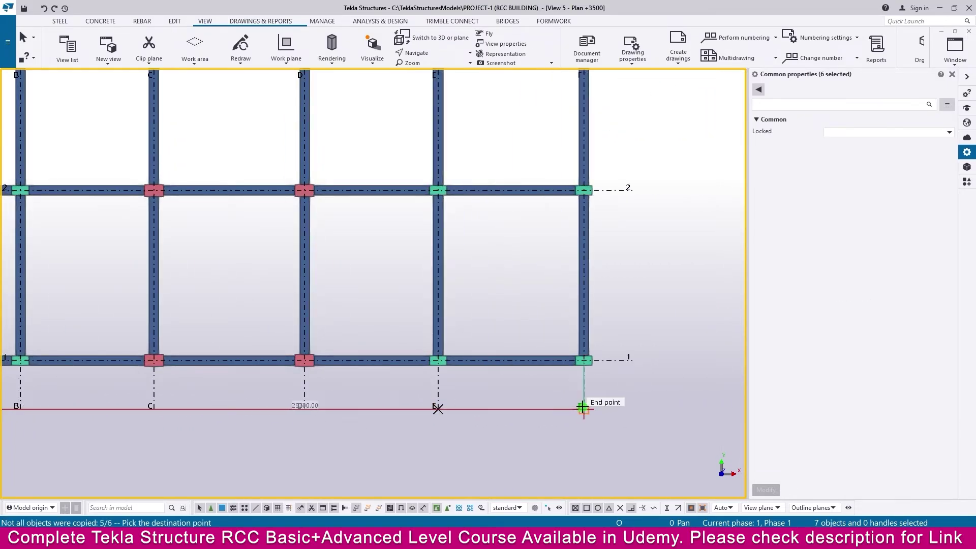
{"action": "left_click", "coordinate": [584, 409]}
{"action": "scroll", "coordinate": [530, 405], "scroll_direction": "down", "scroll_amount": 5}
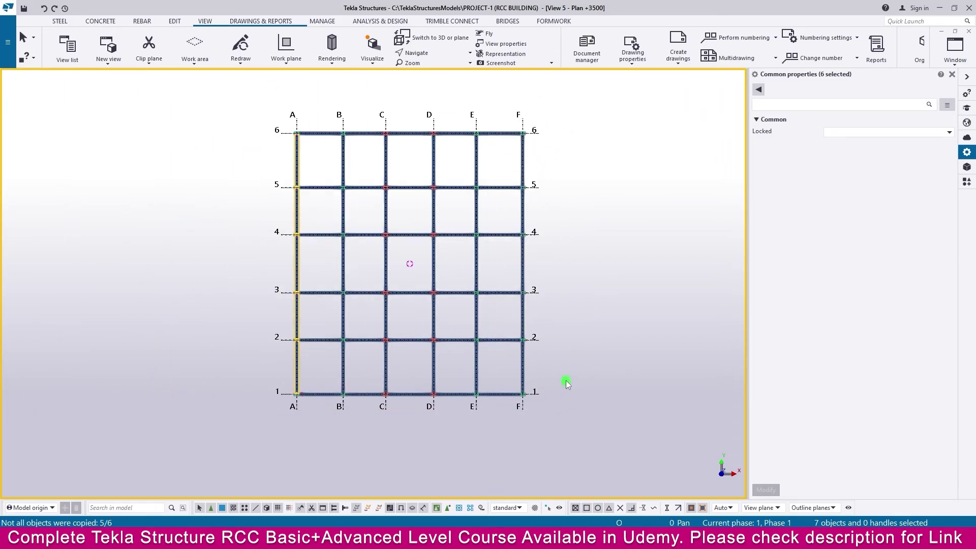
{"action": "key", "text": "Escape"}
Switch to View 1 - 3d to see the full +3500 beam grid on lines A–F and 1–6
{"action": "key", "text": "ctrl+Tab"}
{"action": "key", "text": "ctrl+Tab"}
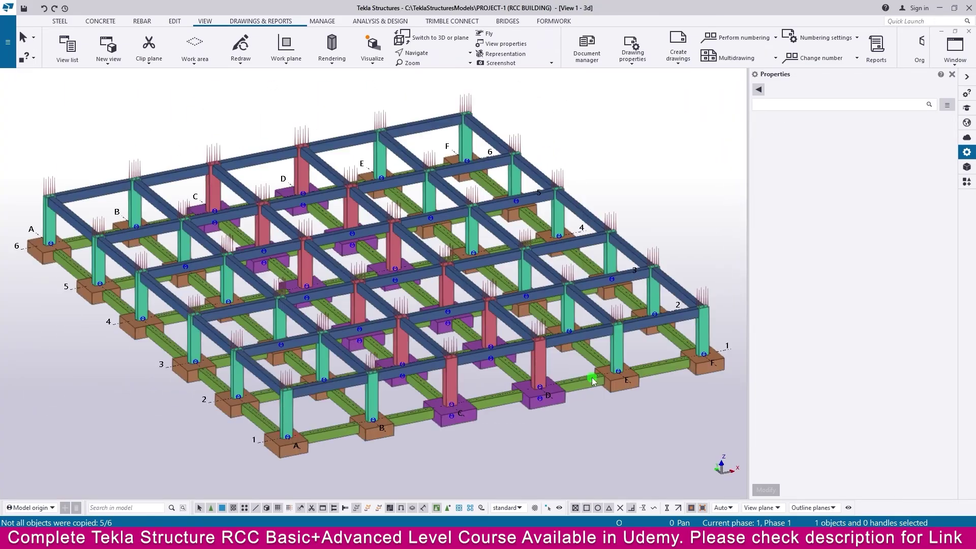